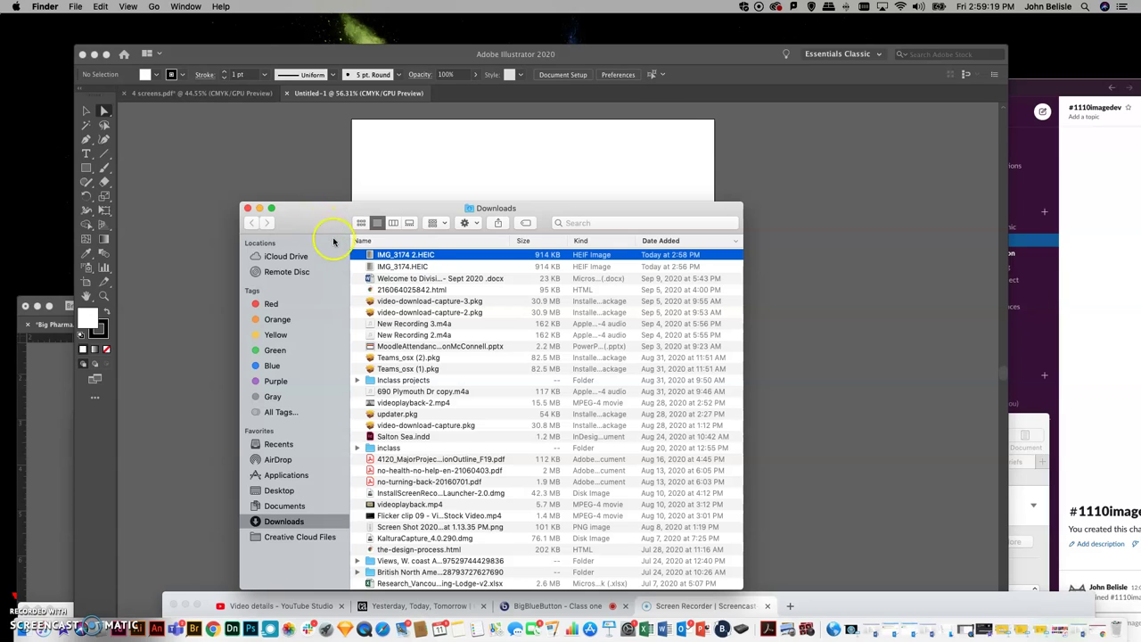
# Open the penguin sketch photo IMG_3174 2.HEIC in Preview and centre its window on screen
pyautogui.doubleClick(375, 256)
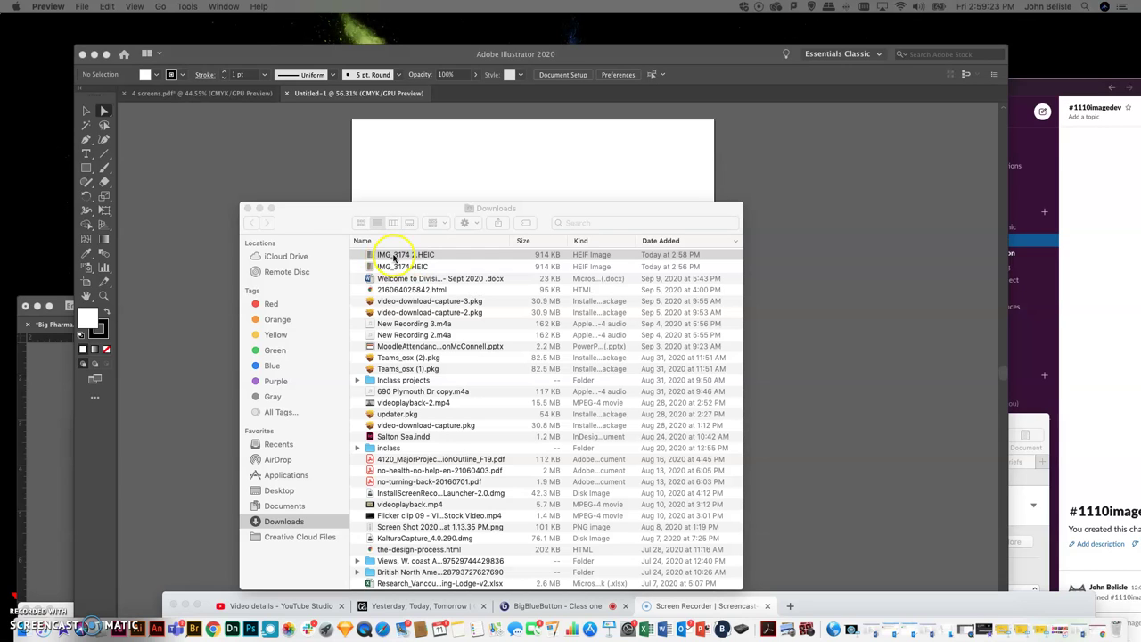
pyautogui.click(185, 445)
pyautogui.moveTo(71, 56); pyautogui.dragTo(456, 105)
# Save the photo, then start File > Move To and open the destination folder list
pyautogui.click(81, 6)
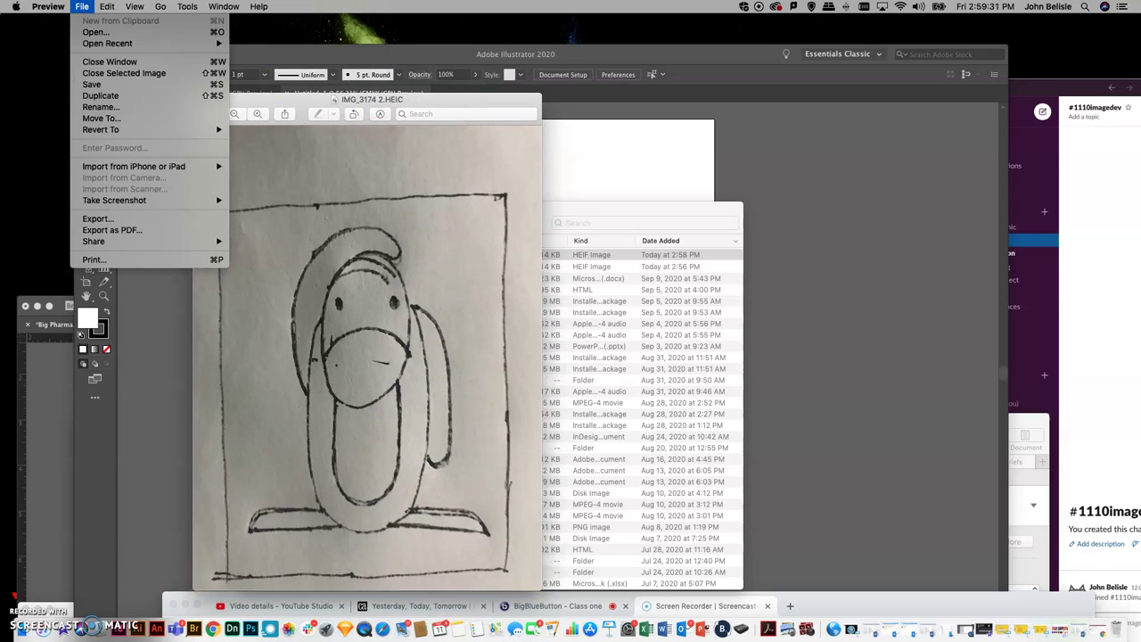
pyautogui.click(114, 84)
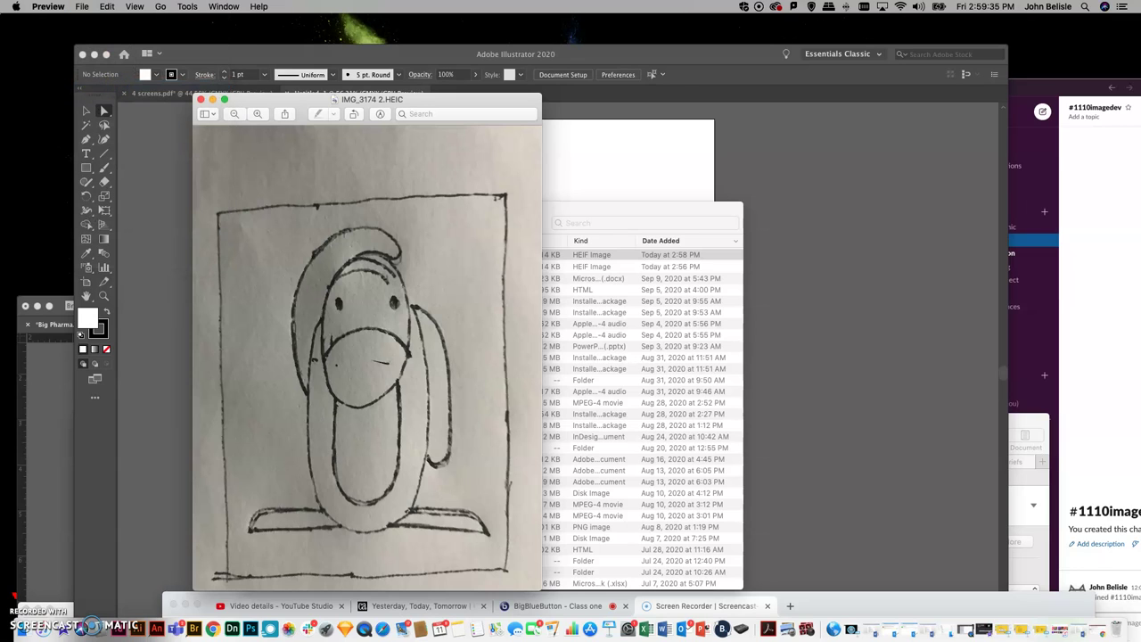
pyautogui.click(81, 7)
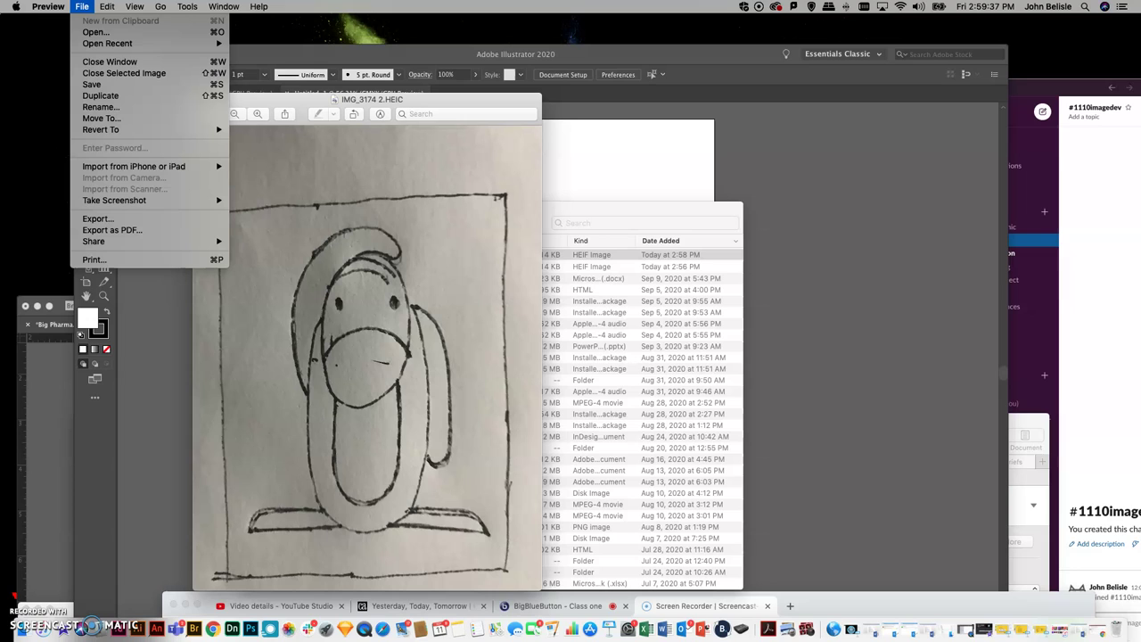
pyautogui.click(99, 119)
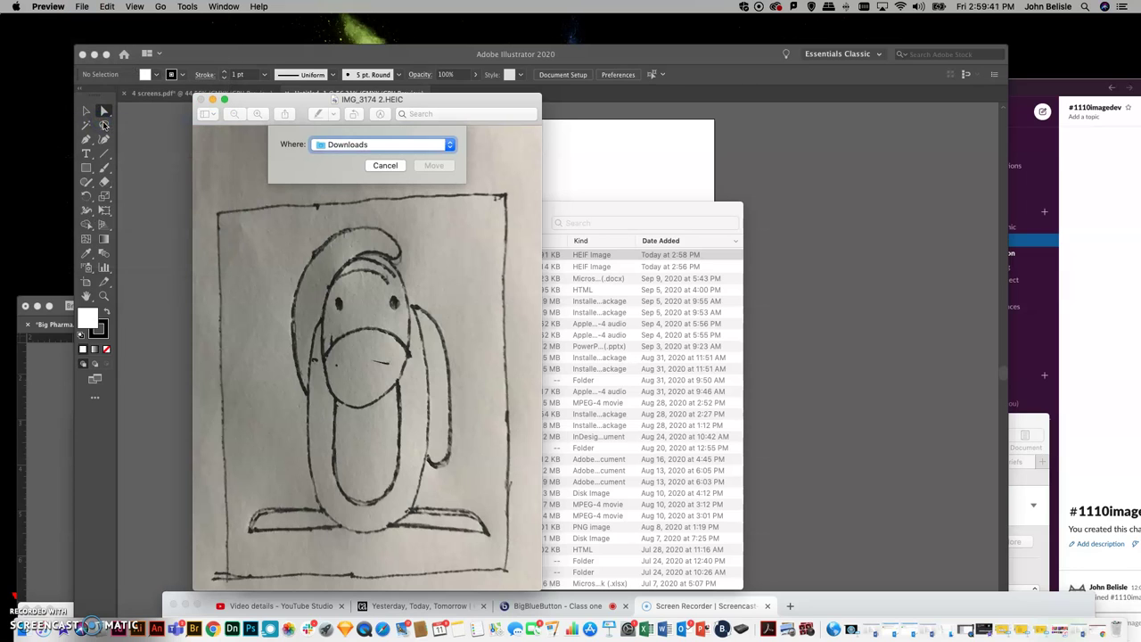
pyautogui.click(422, 147)
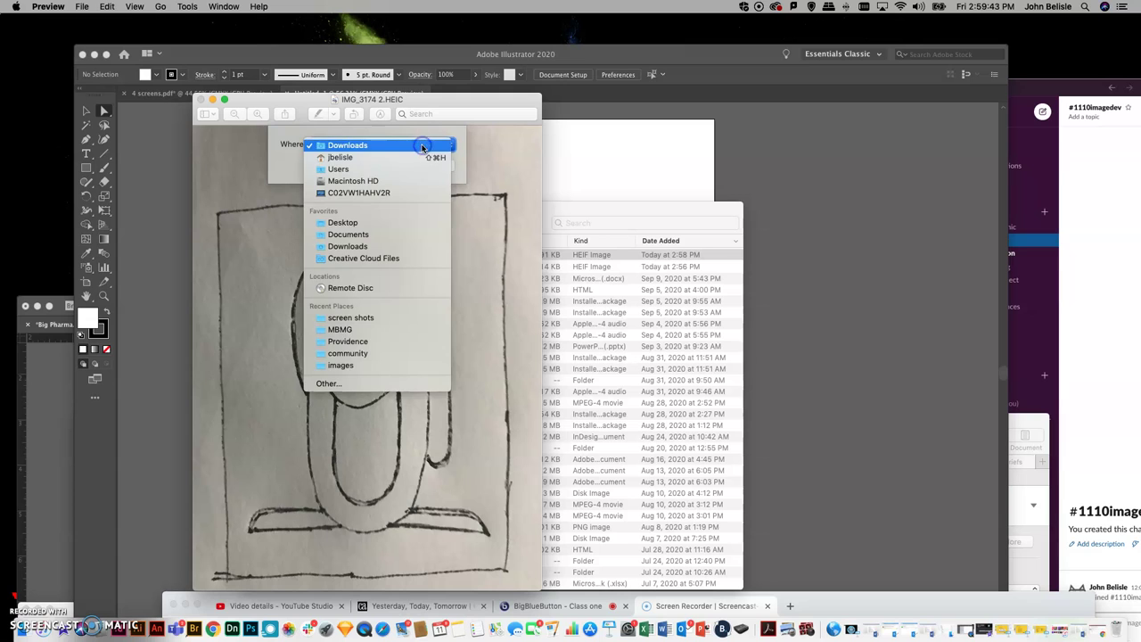
pyautogui.press('Escape')
pyautogui.press('Escape')
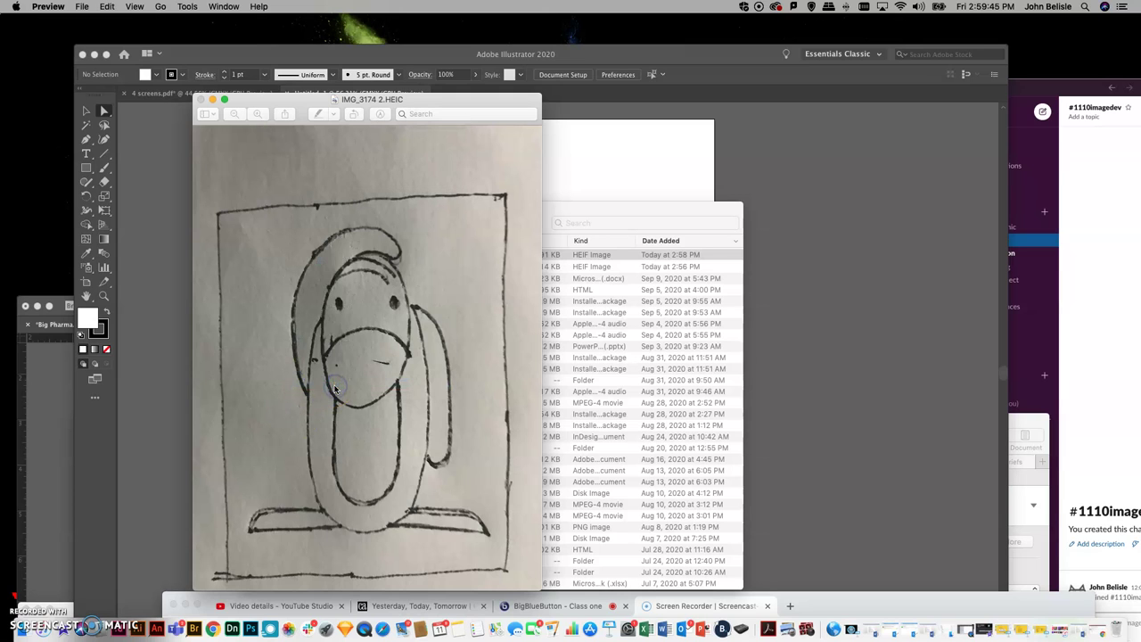
# Browse all folders and pick Desktop as the destination for the photo
pyautogui.click(332, 251)
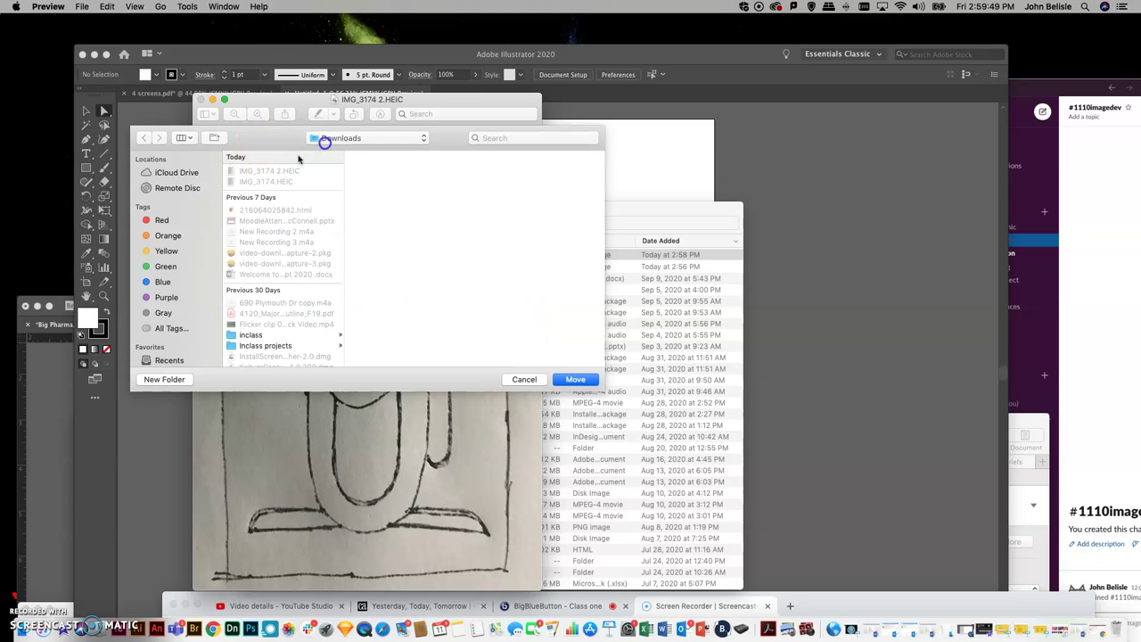
pyautogui.scroll(-15, 259, 308)
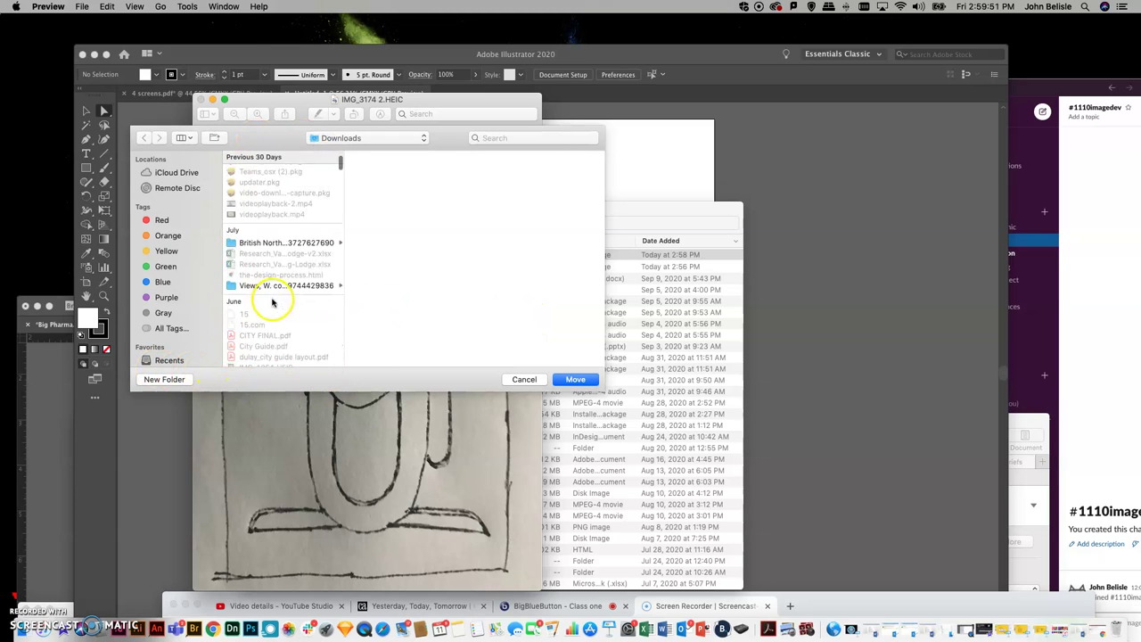
pyautogui.scroll(-4, 181, 352)
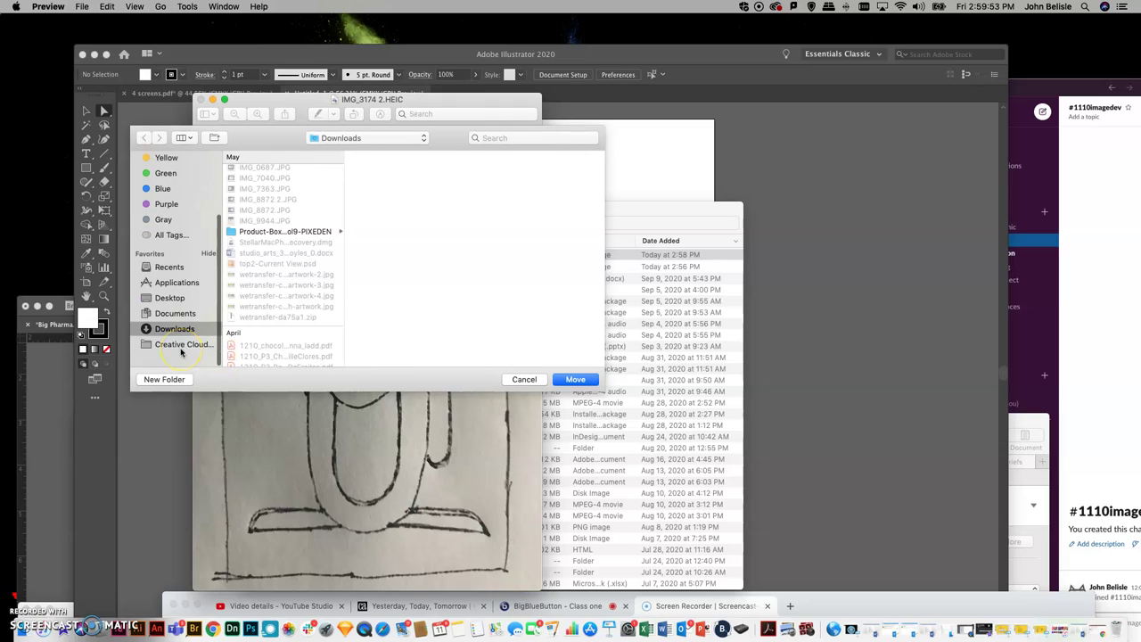
pyautogui.scroll(5, 178, 294)
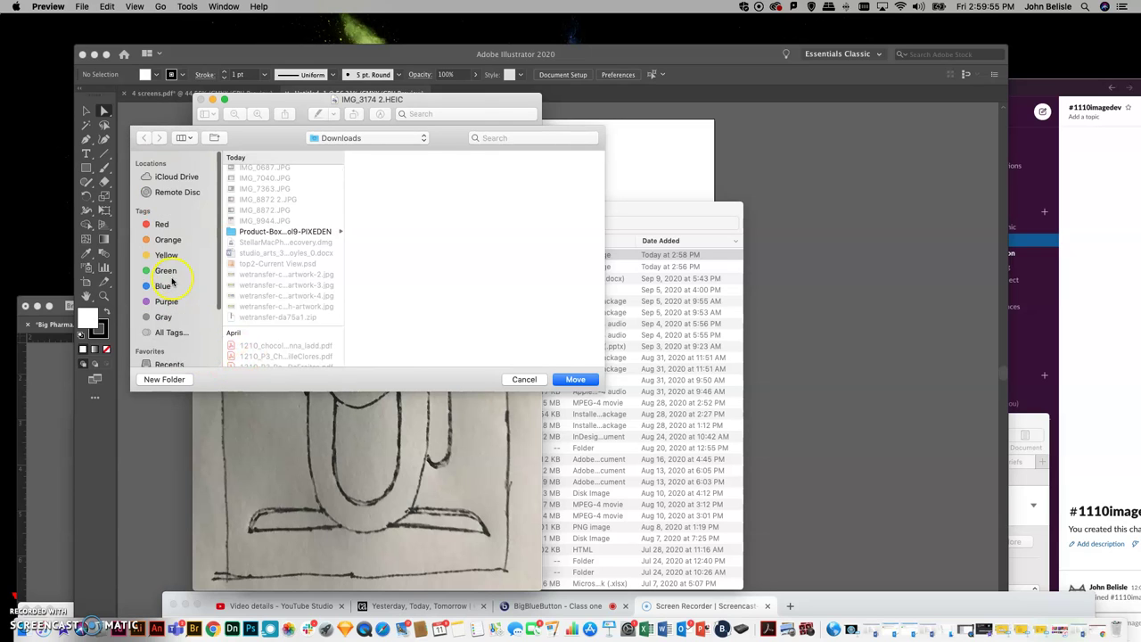
pyautogui.scroll(-4, 165, 285)
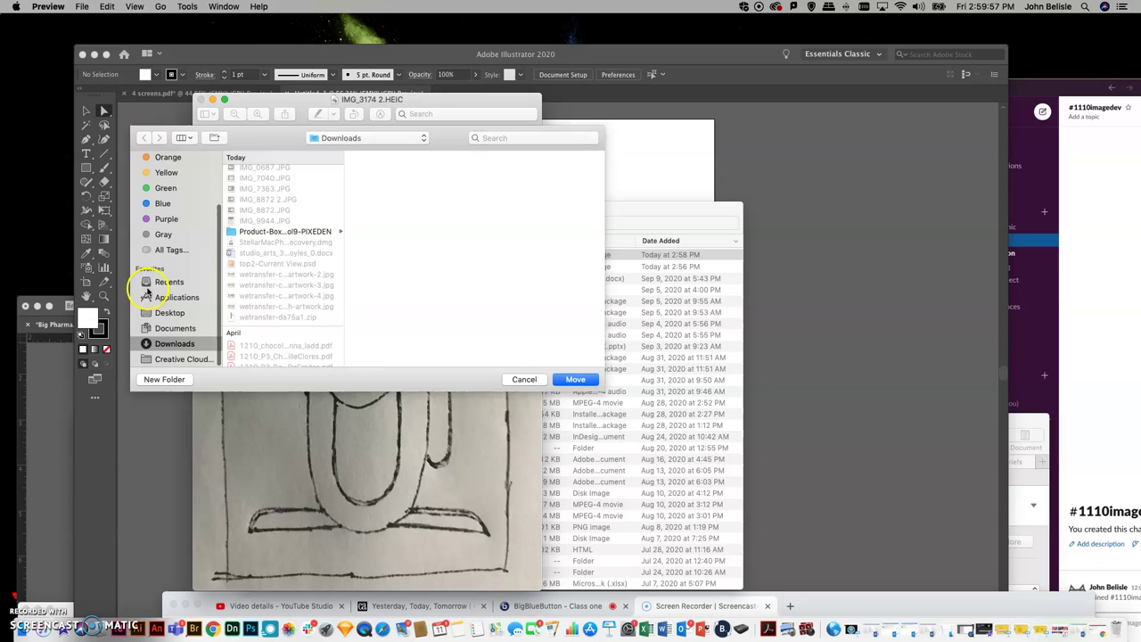
pyautogui.scroll(5, 285, 321)
pyautogui.scroll(4, 179, 300)
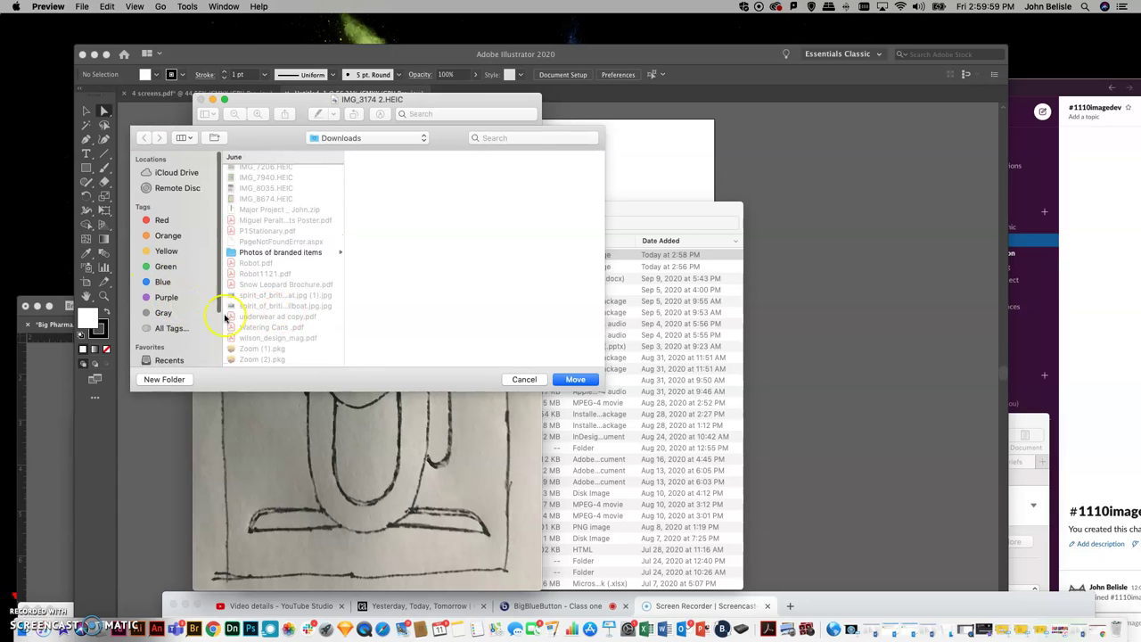
pyautogui.scroll(-3, 178, 299)
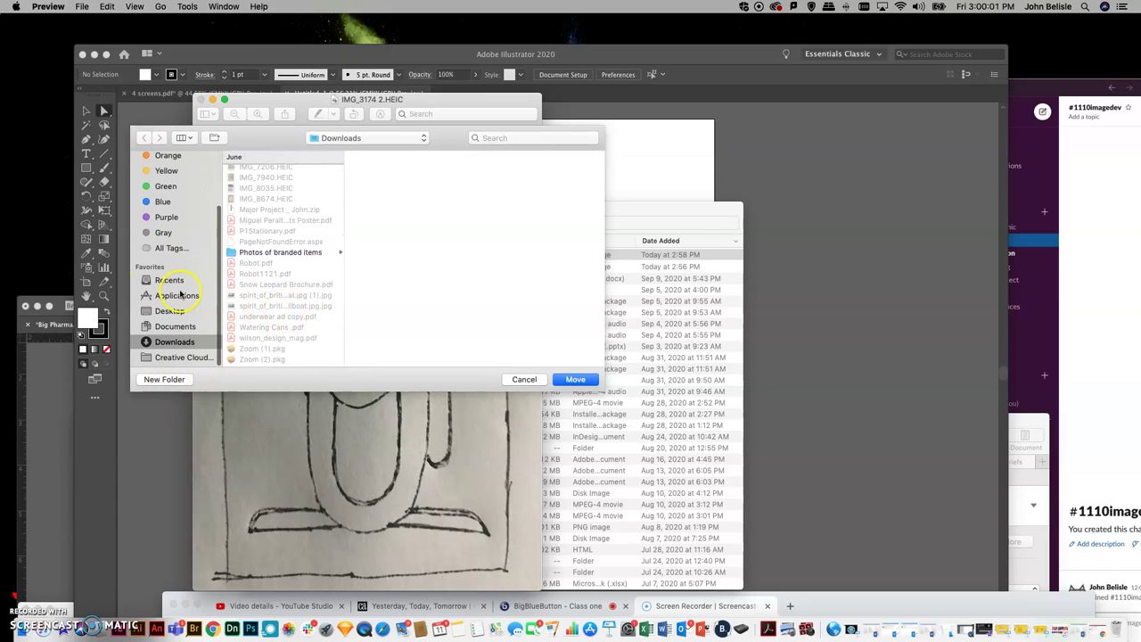
pyautogui.click(168, 313)
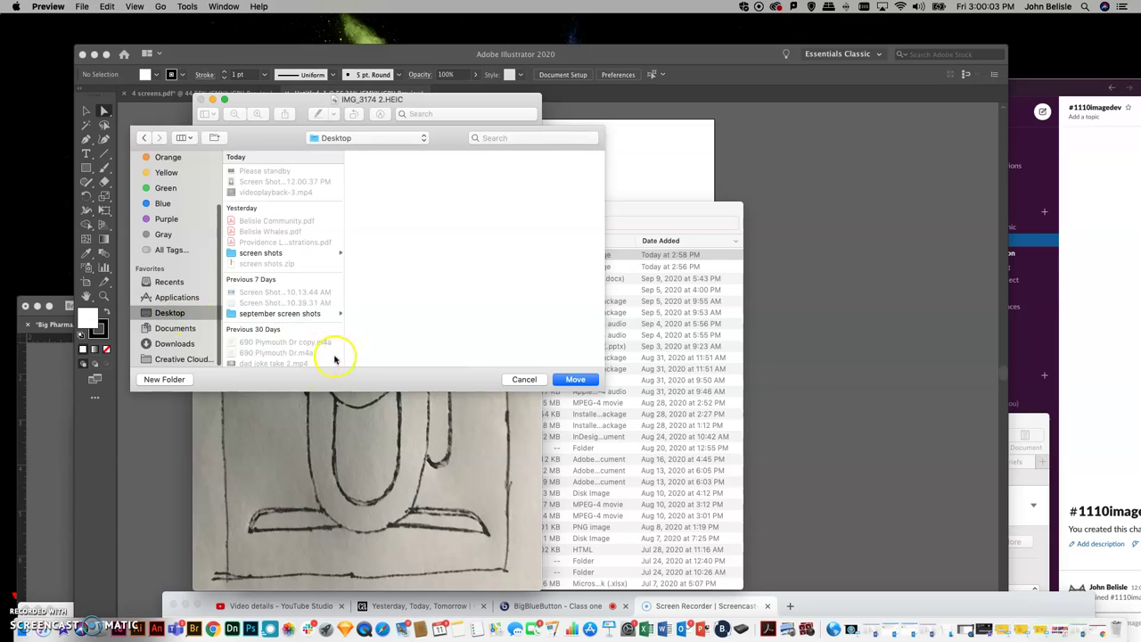
# Create a new Desktop folder named 'Image development 1'
pyautogui.click(162, 379)
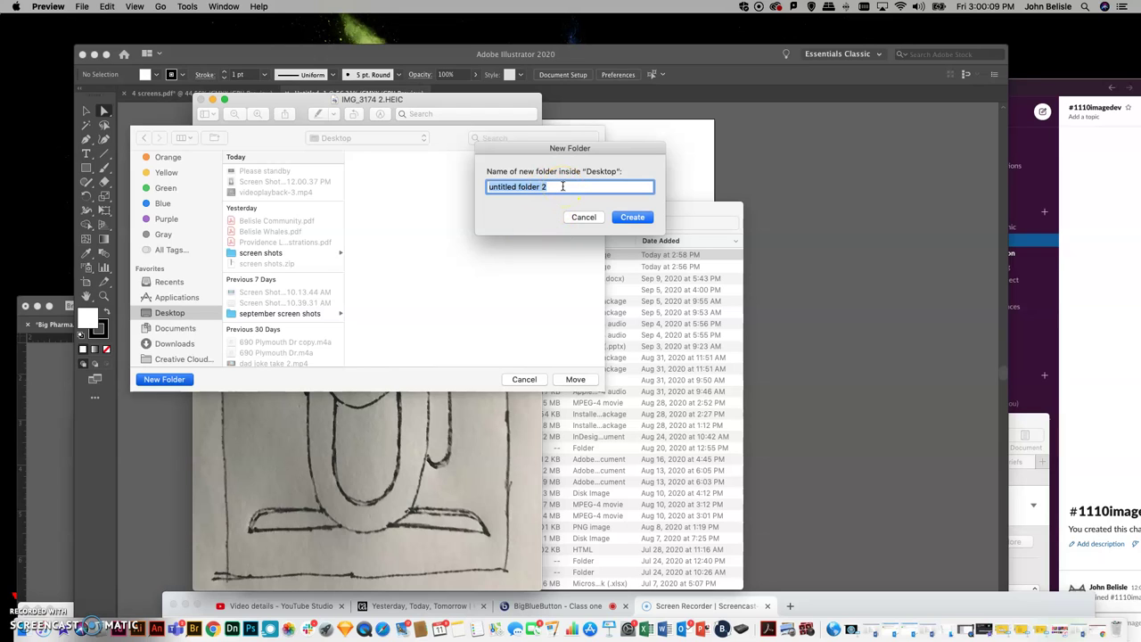
pyautogui.write('Image development')
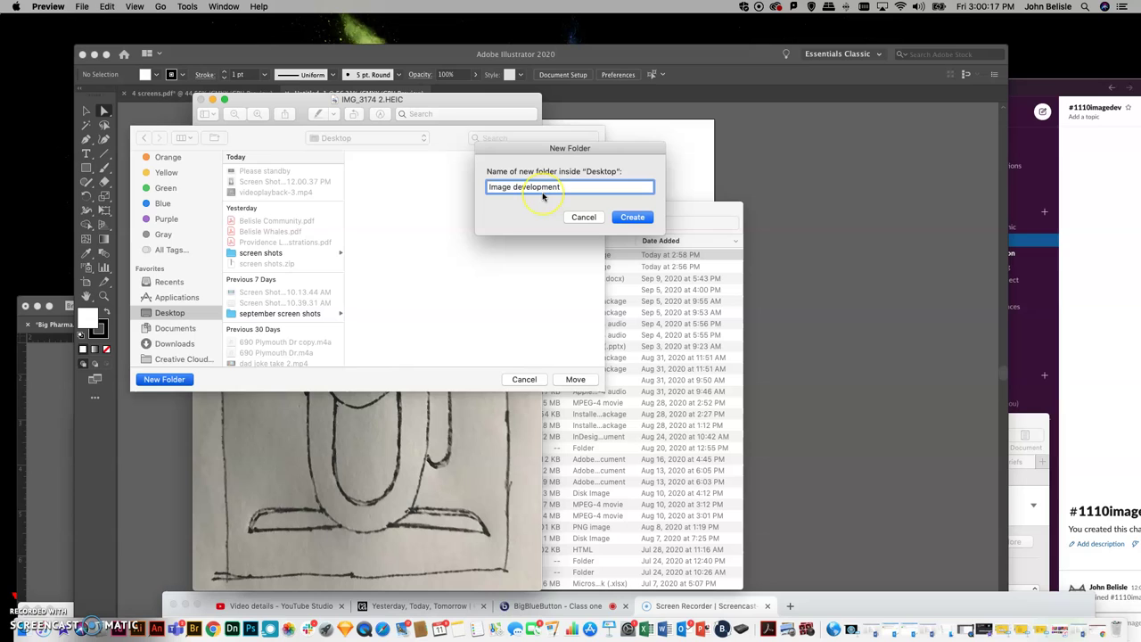
pyautogui.write('1')
pyautogui.click(631, 217)
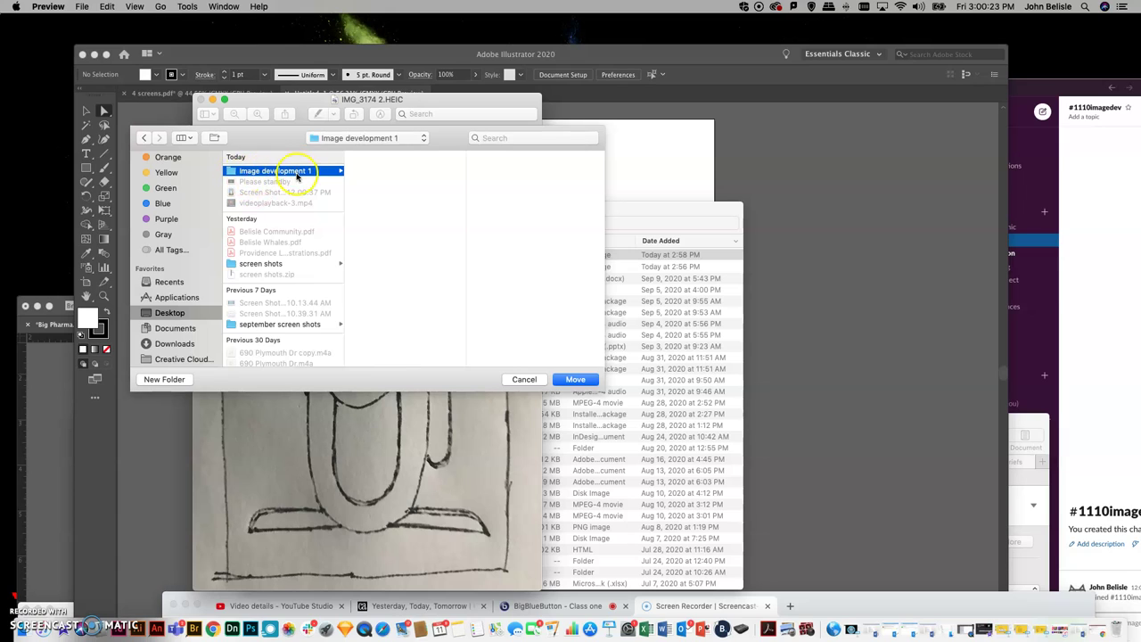
# Create a 'Penguin sketches' folder inside Image development 1 and move IMG_3174 2.HEIC into it
pyautogui.click(165, 380)
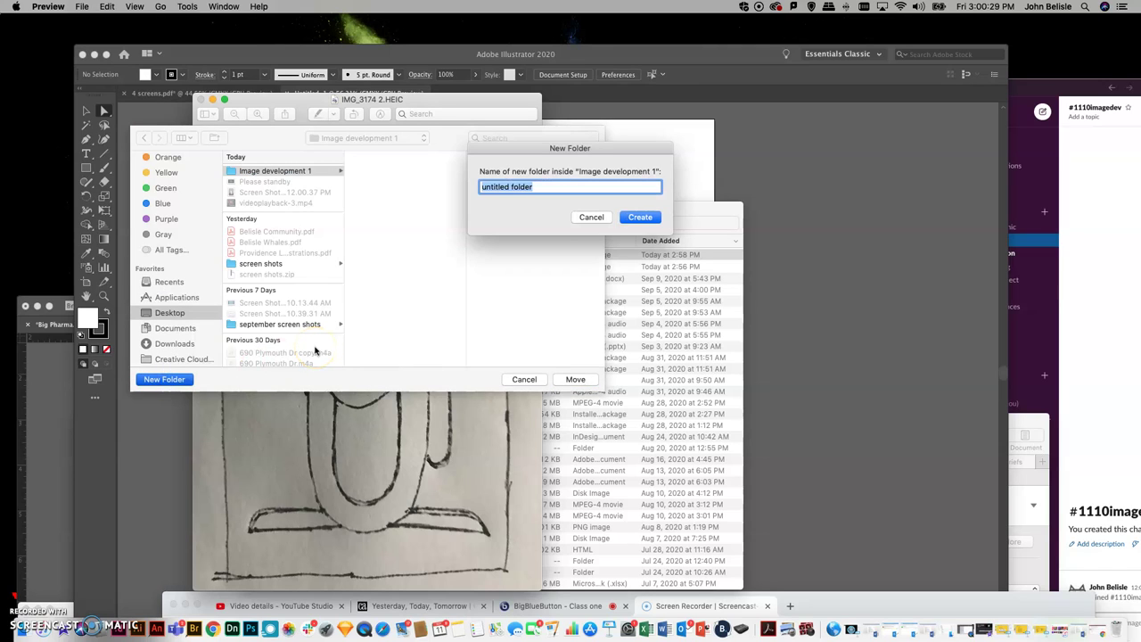
pyautogui.write('Penguin sketches')
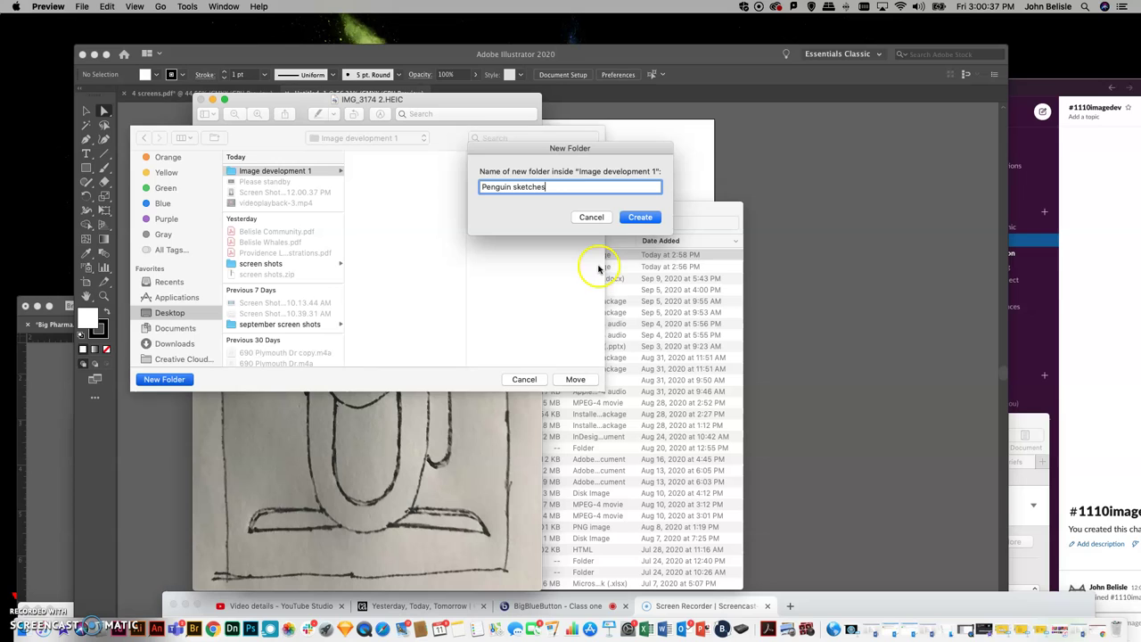
pyautogui.click(641, 217)
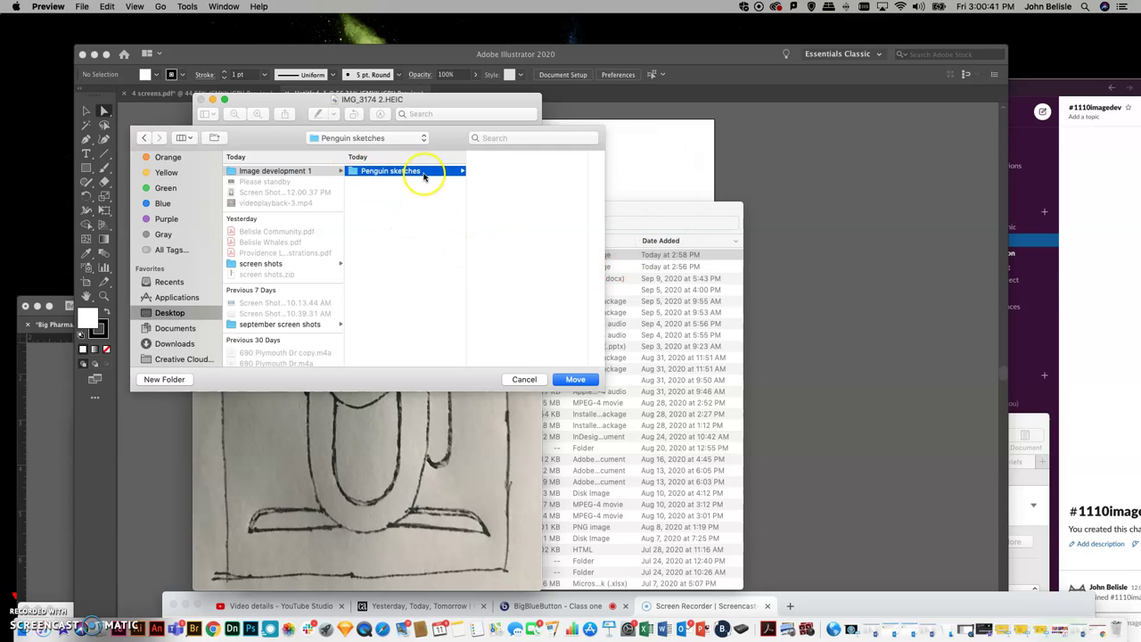
pyautogui.click(574, 380)
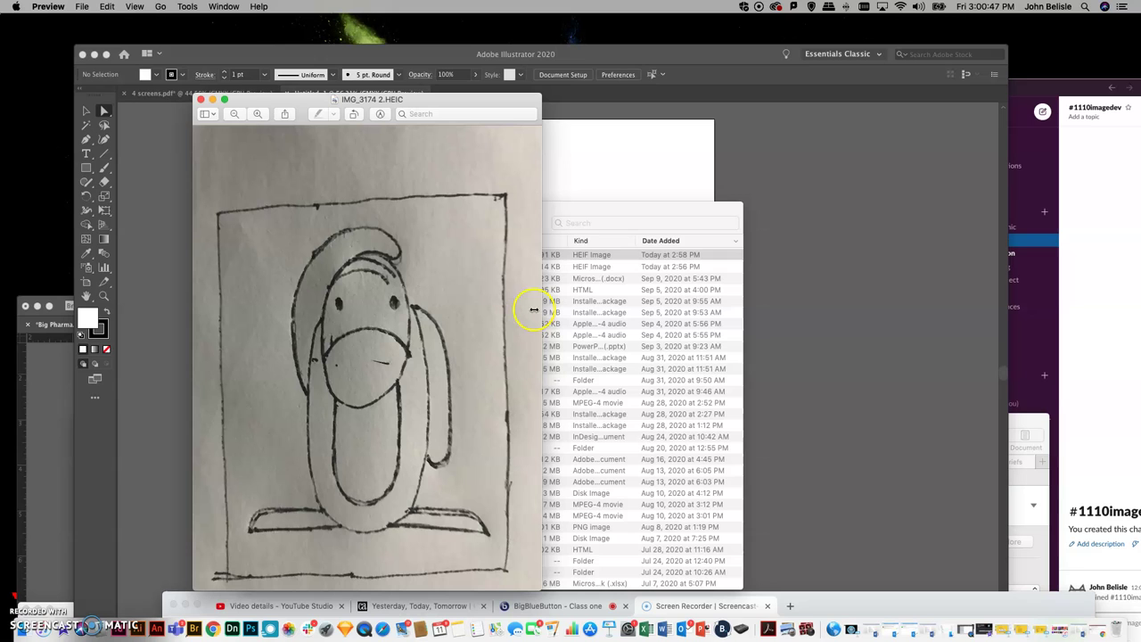
pyautogui.click(201, 99)
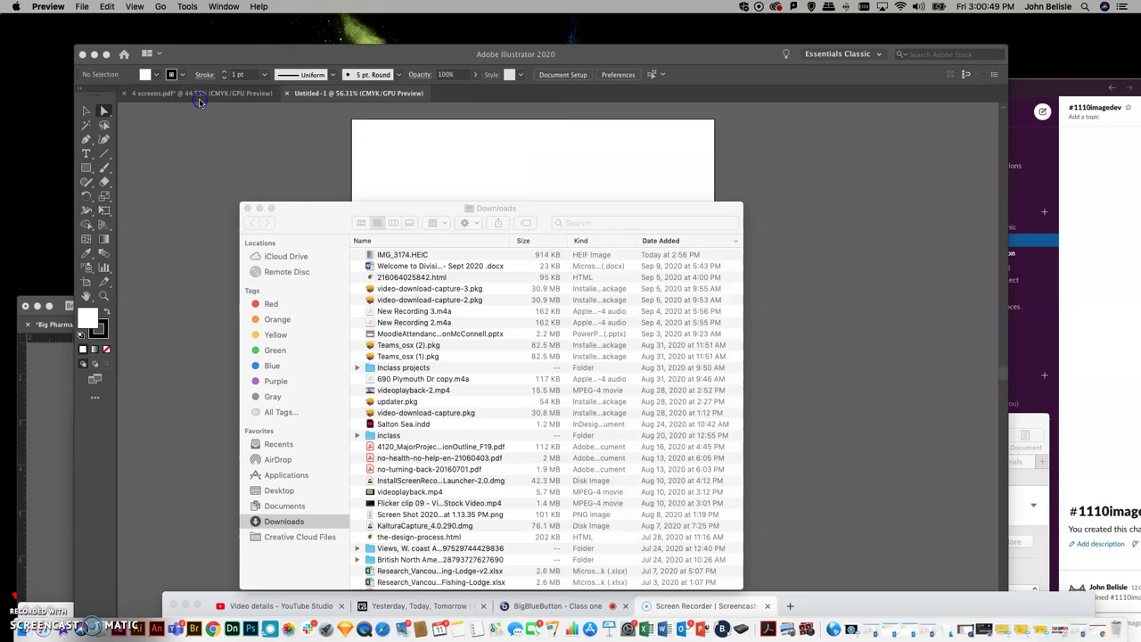
pyautogui.moveTo(333, 209); pyautogui.dragTo(1012, 255)
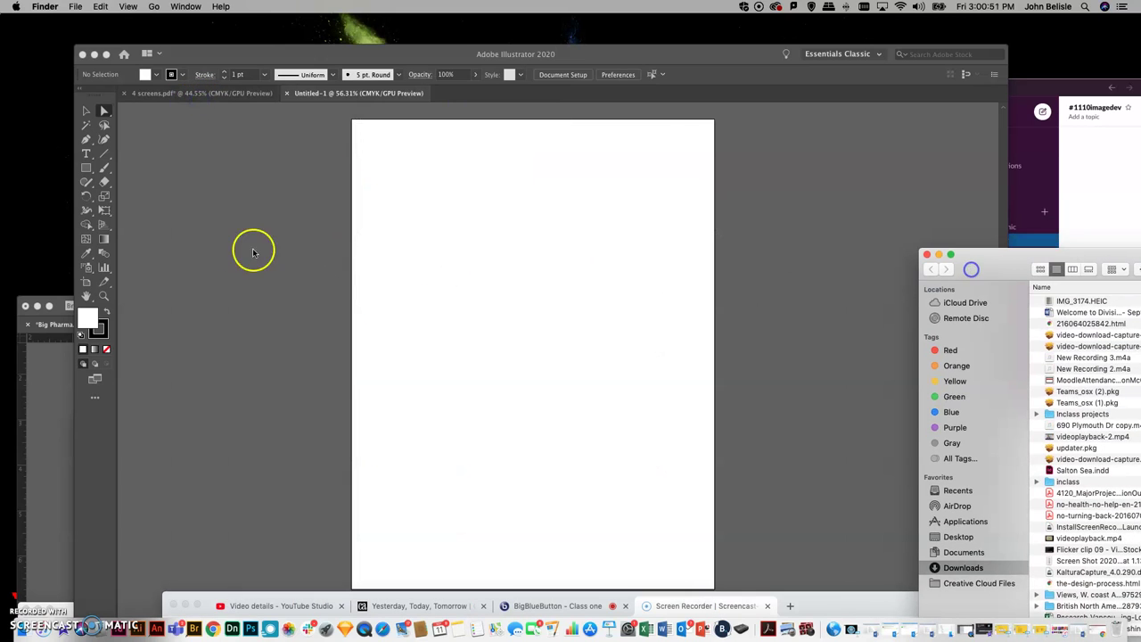
pyautogui.click(250, 247)
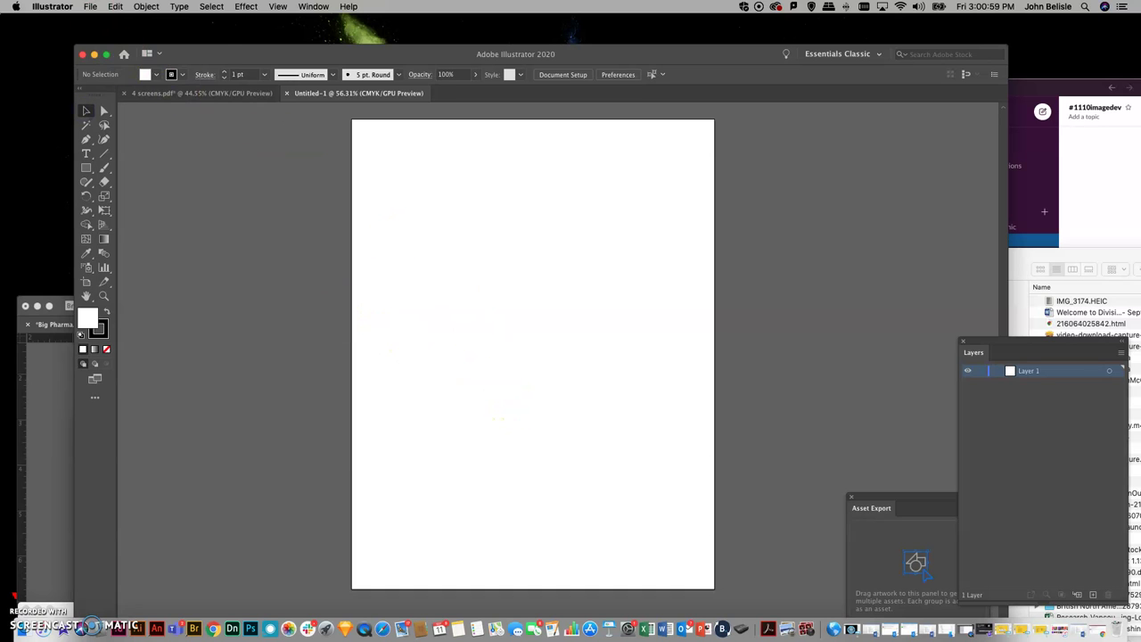
pyautogui.click(90, 7)
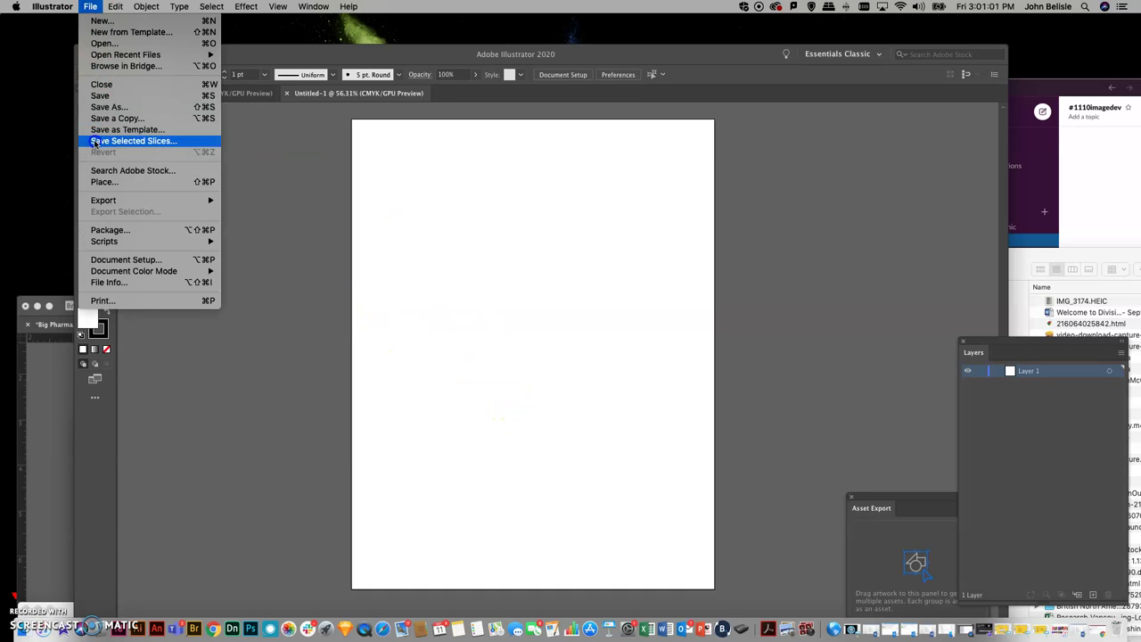
pyautogui.click(101, 181)
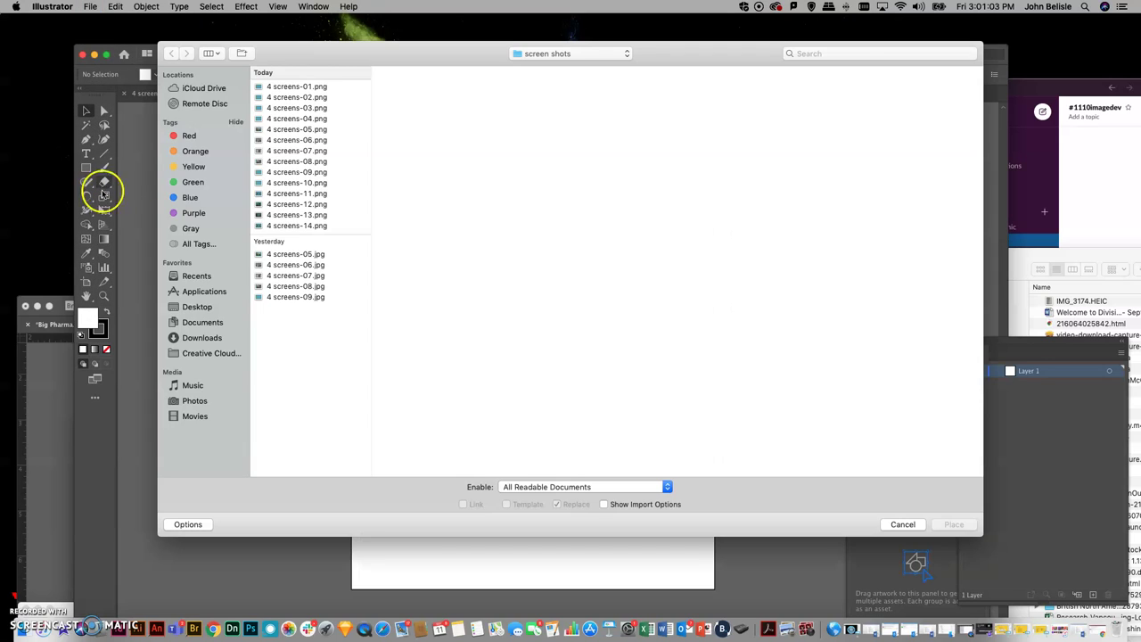
pyautogui.click(557, 53)
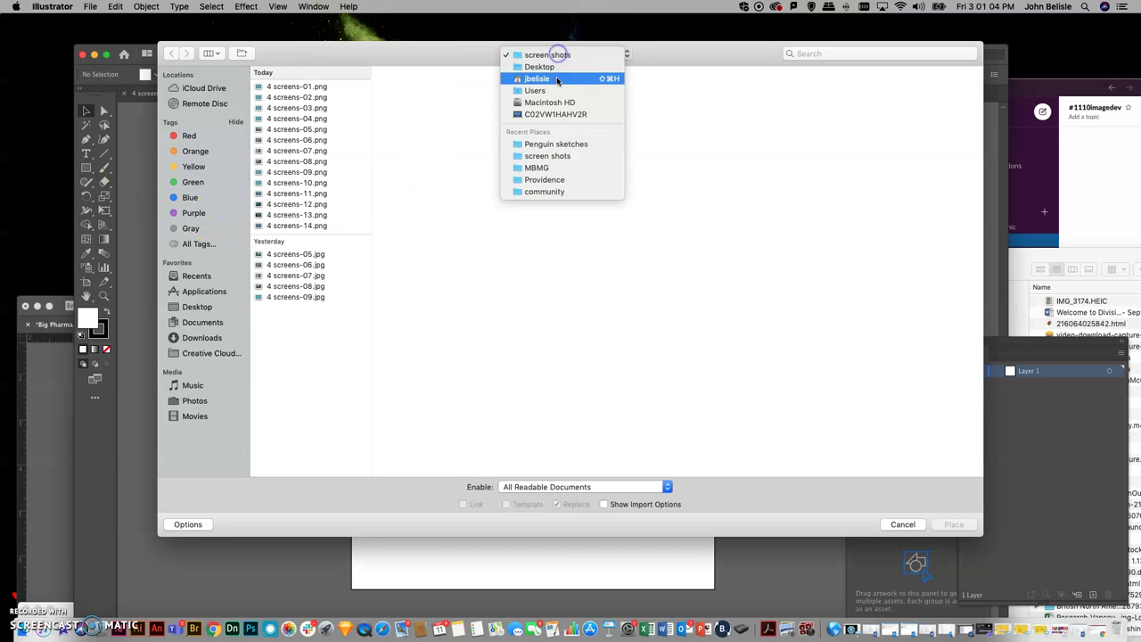
pyautogui.click(563, 144)
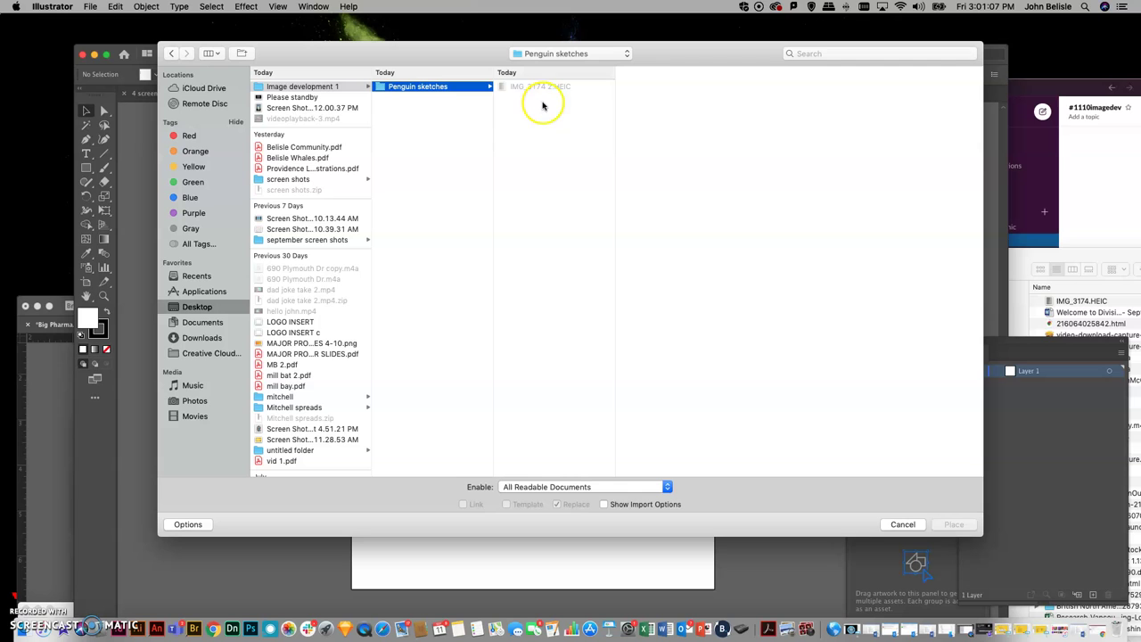
pyautogui.click(901, 524)
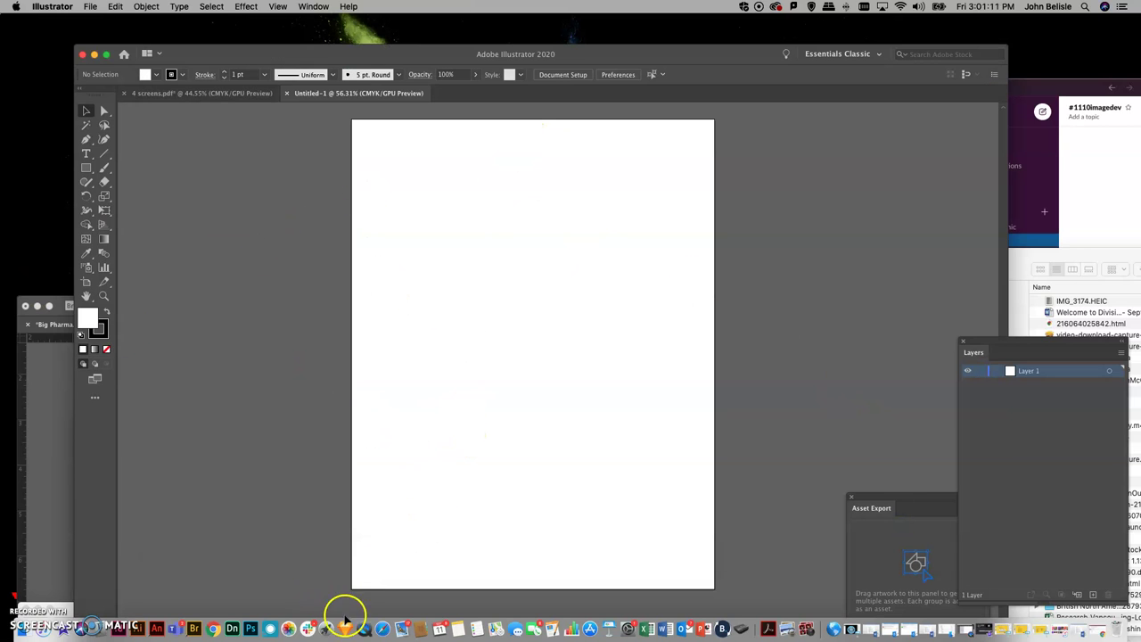
# Launch Photoshop from the Dock, try dropping the HEIC photo onto Illustrator, then bring Photoshop forward
pyautogui.click(250, 607)
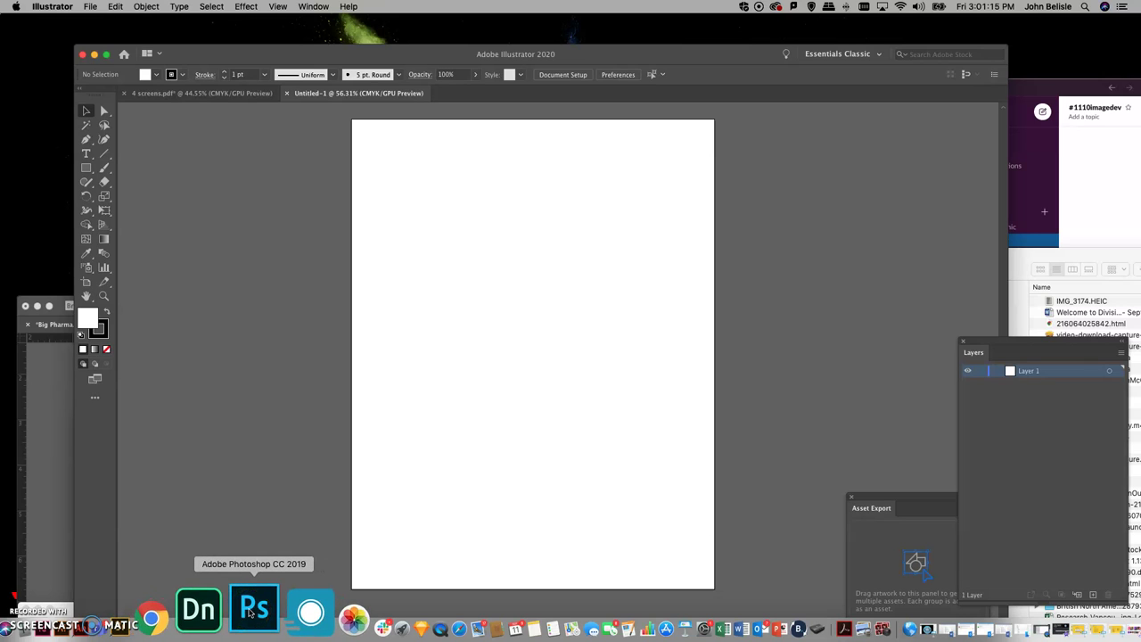
pyautogui.click(1027, 256)
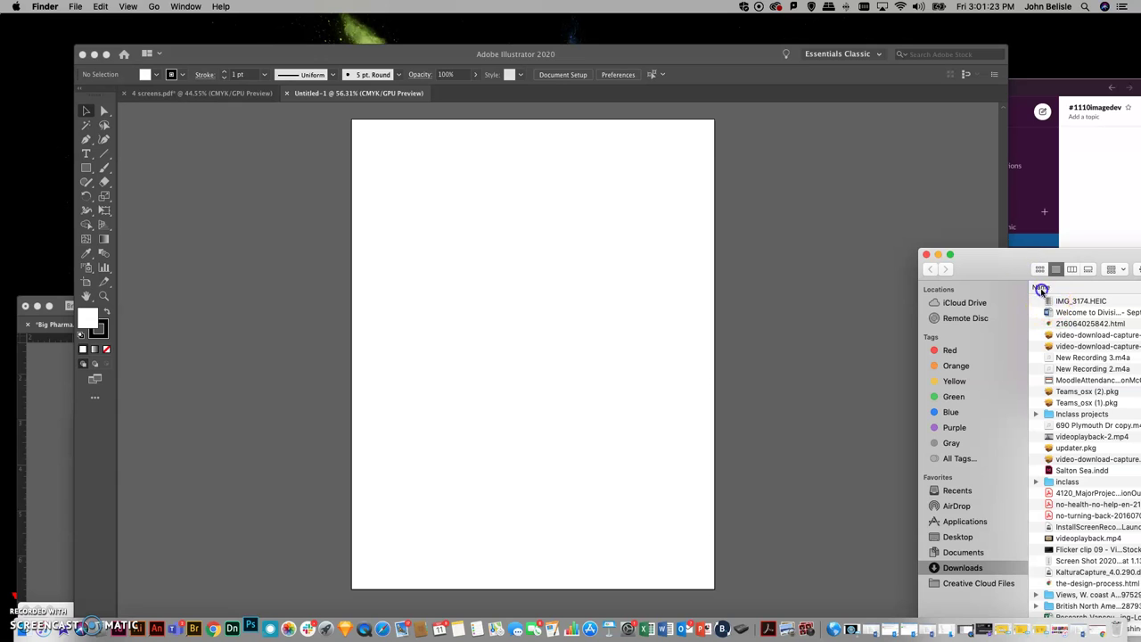
pyautogui.moveTo(1053, 302); pyautogui.dragTo(251, 614)
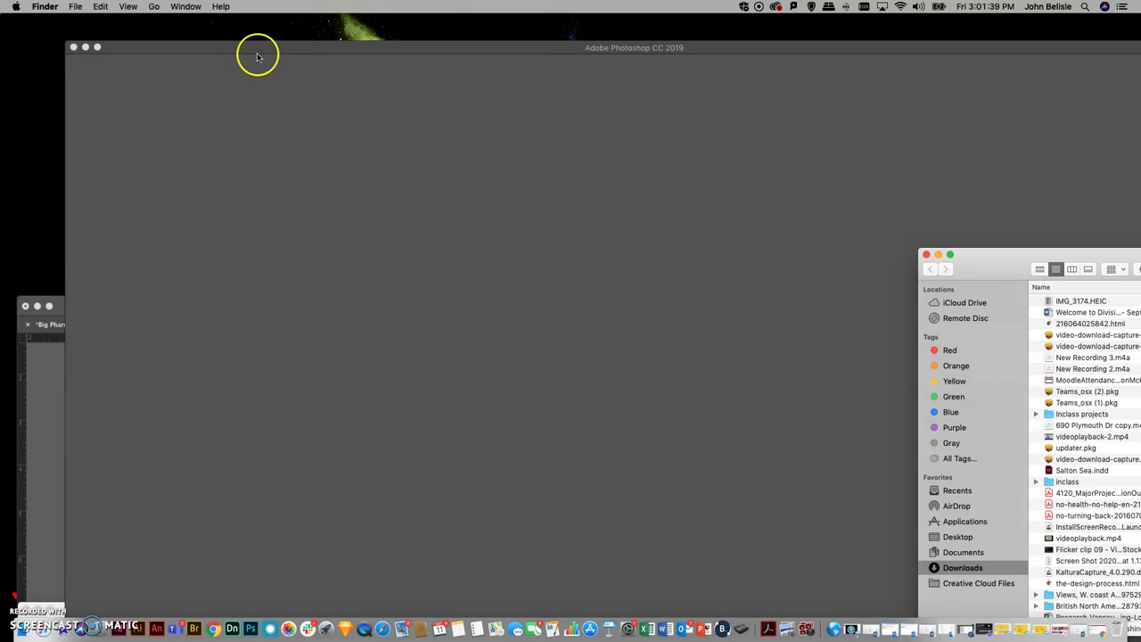
pyautogui.click(240, 45)
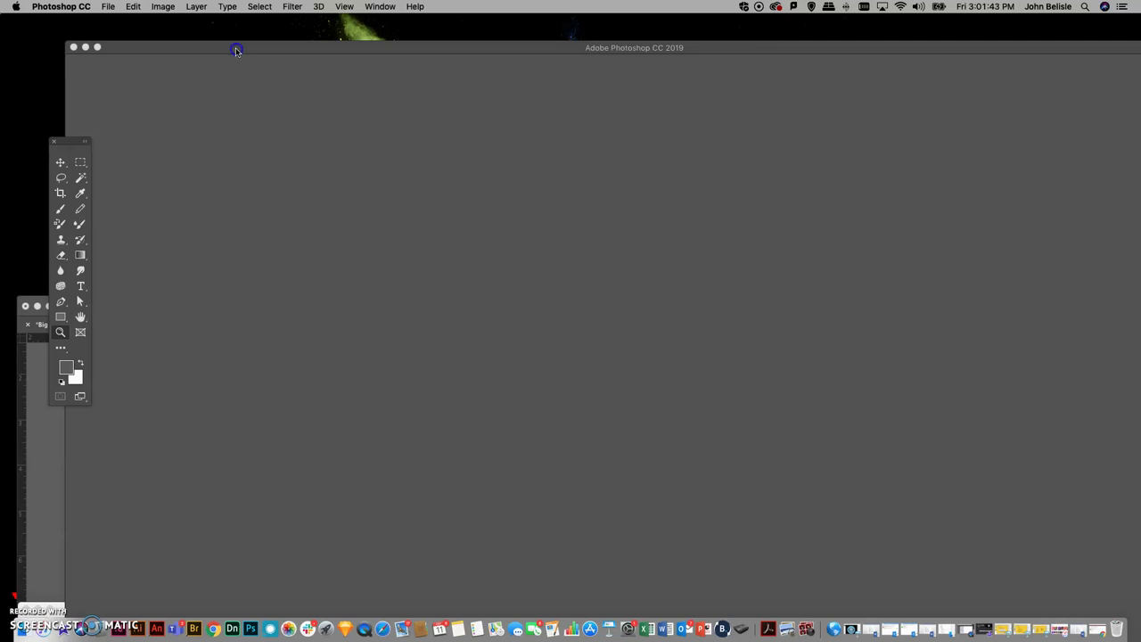
# In Photoshop's Open dialog, go to the recent Penguin sketches folder and select IMG_3174 2.HEIC
pyautogui.click(221, 49)
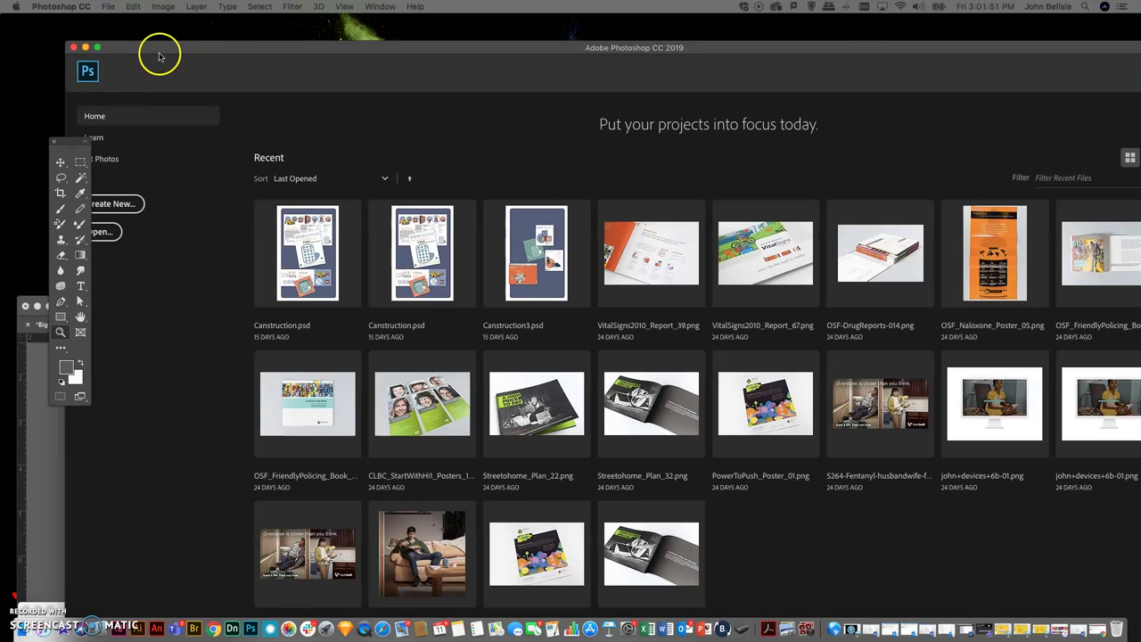
pyautogui.moveTo(160, 57); pyautogui.dragTo(199, 56)
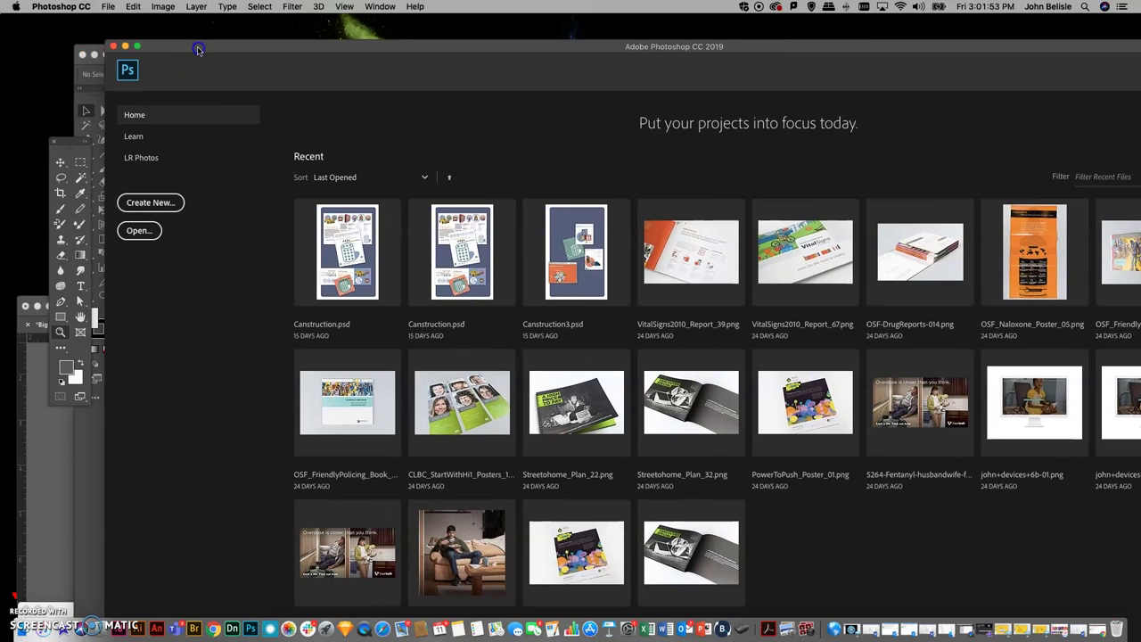
pyautogui.click(134, 231)
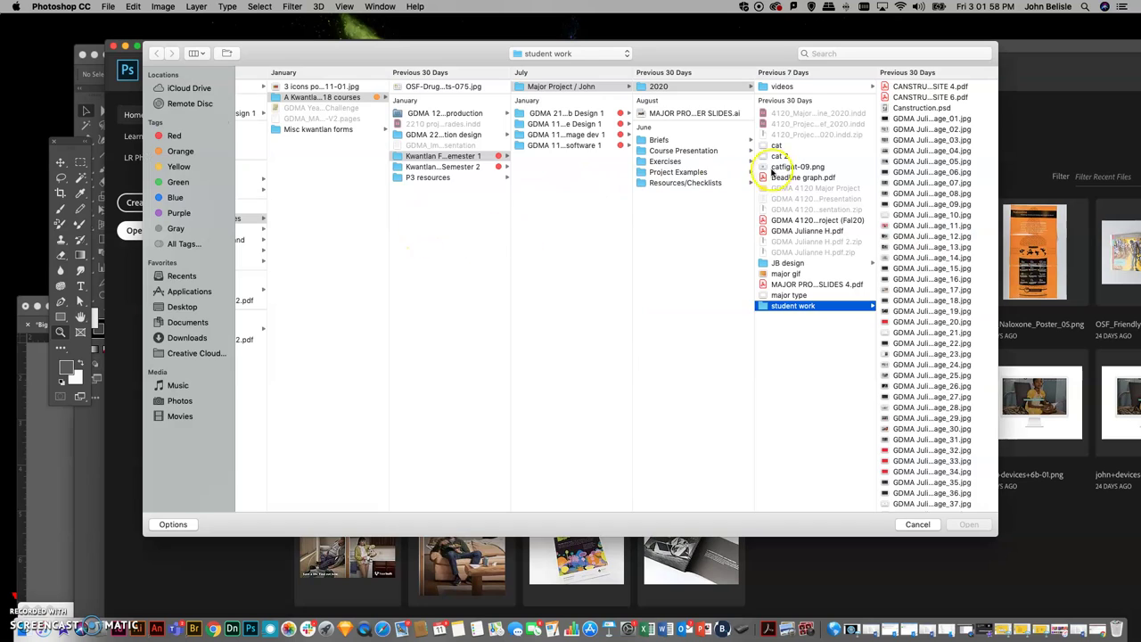
pyautogui.click(579, 54)
pyautogui.click(567, 182)
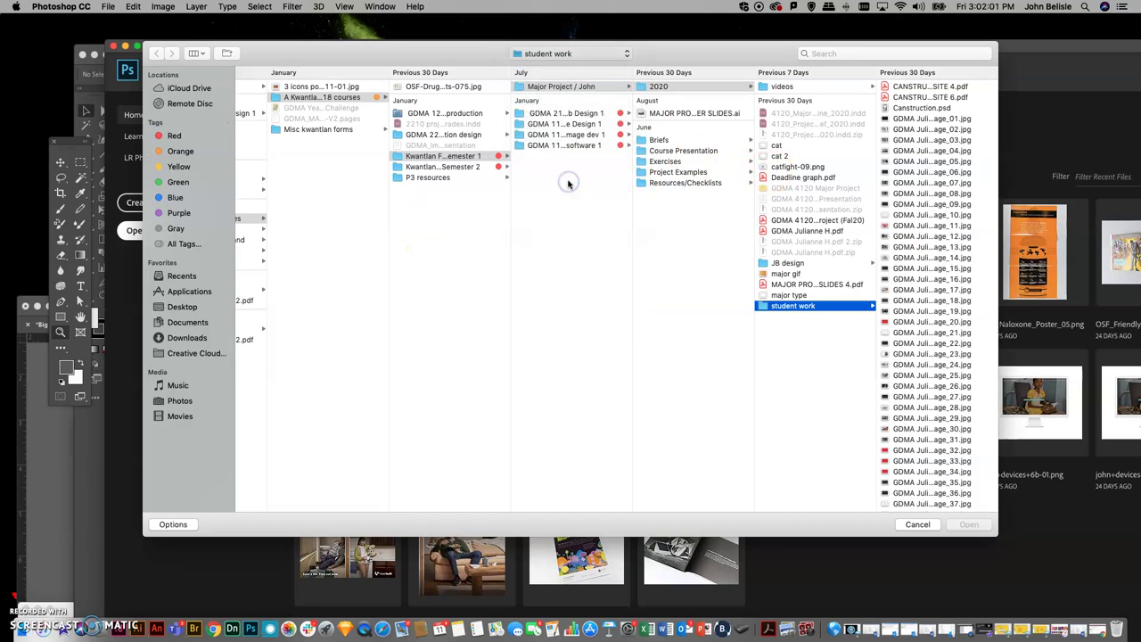
pyautogui.click(516, 85)
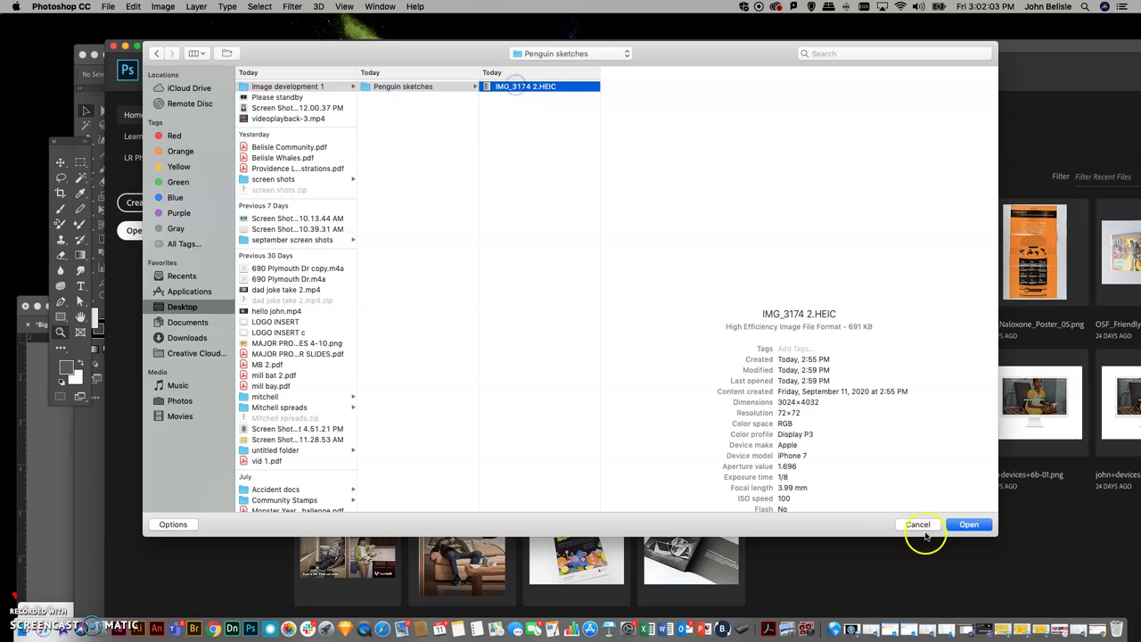
# Open IMG_3174 2.HEIC and save a JPEG copy, IMG_3174 2.jpg, in Penguin sketches
pyautogui.click(968, 524)
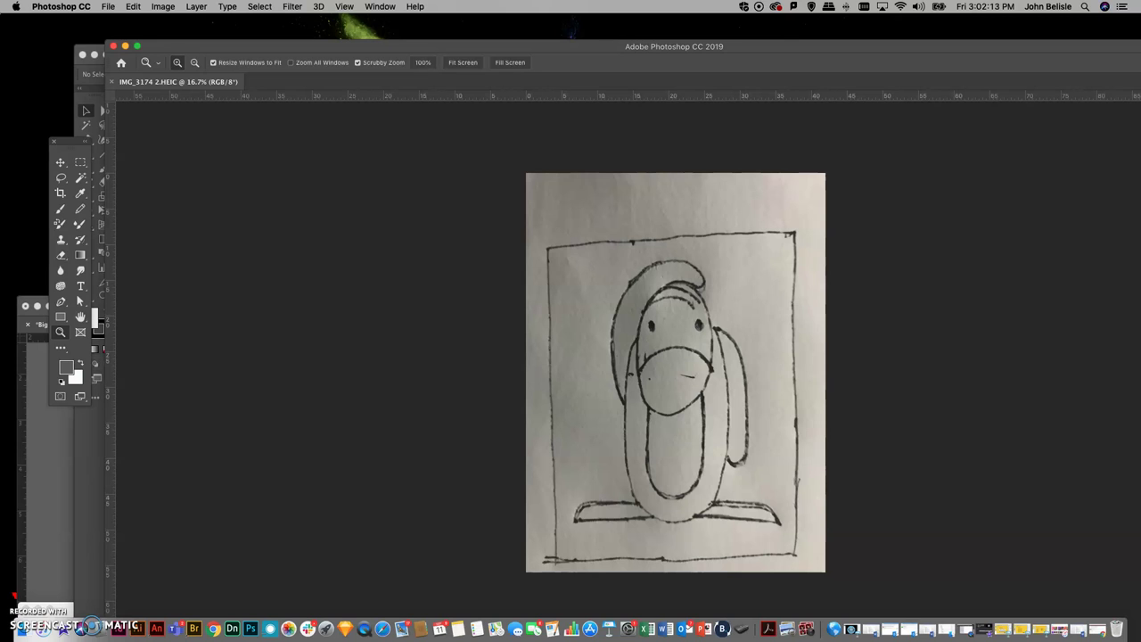
pyautogui.click(107, 6)
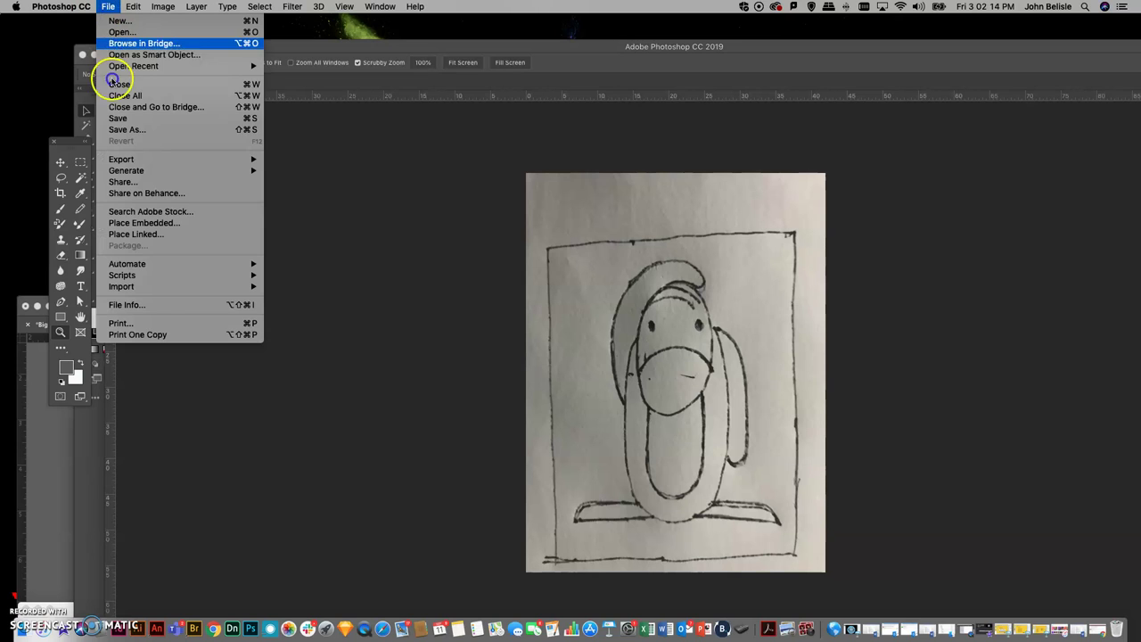
pyautogui.click(120, 134)
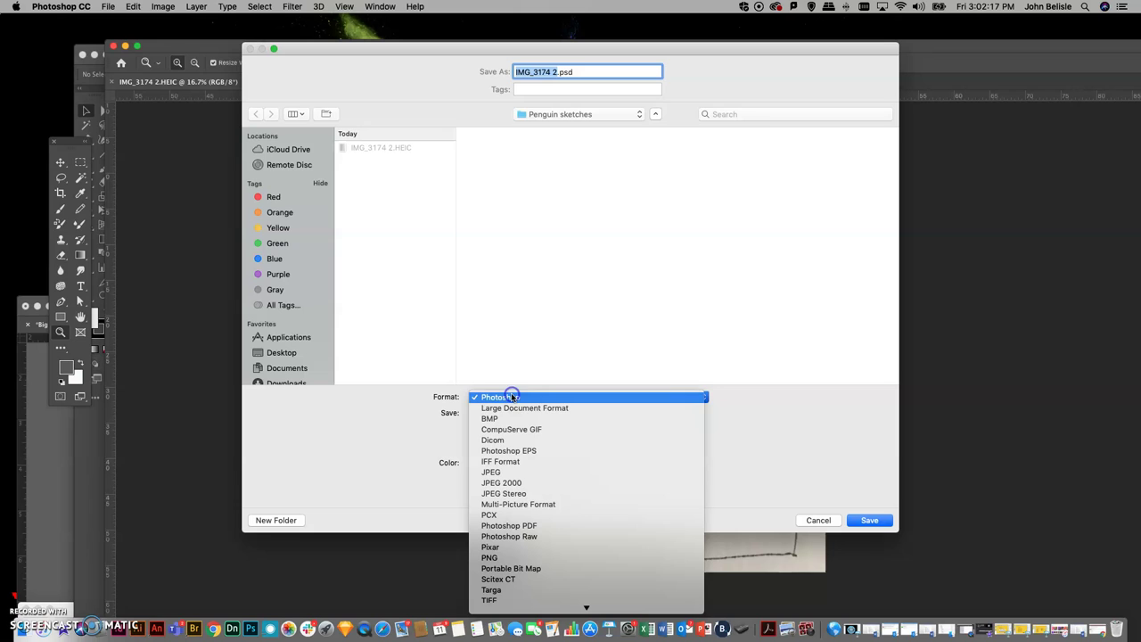
pyautogui.click(508, 473)
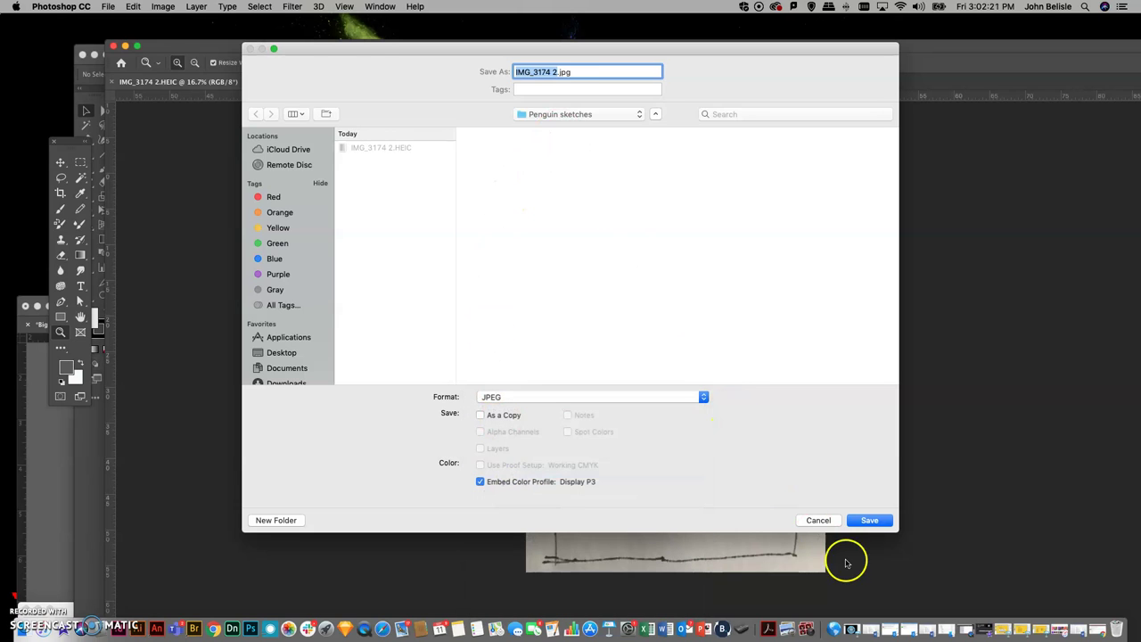
pyautogui.click(867, 521)
# Move Photoshop aside, bring Illustrator forward, and open then cancel the Place dialog
pyautogui.press('h')
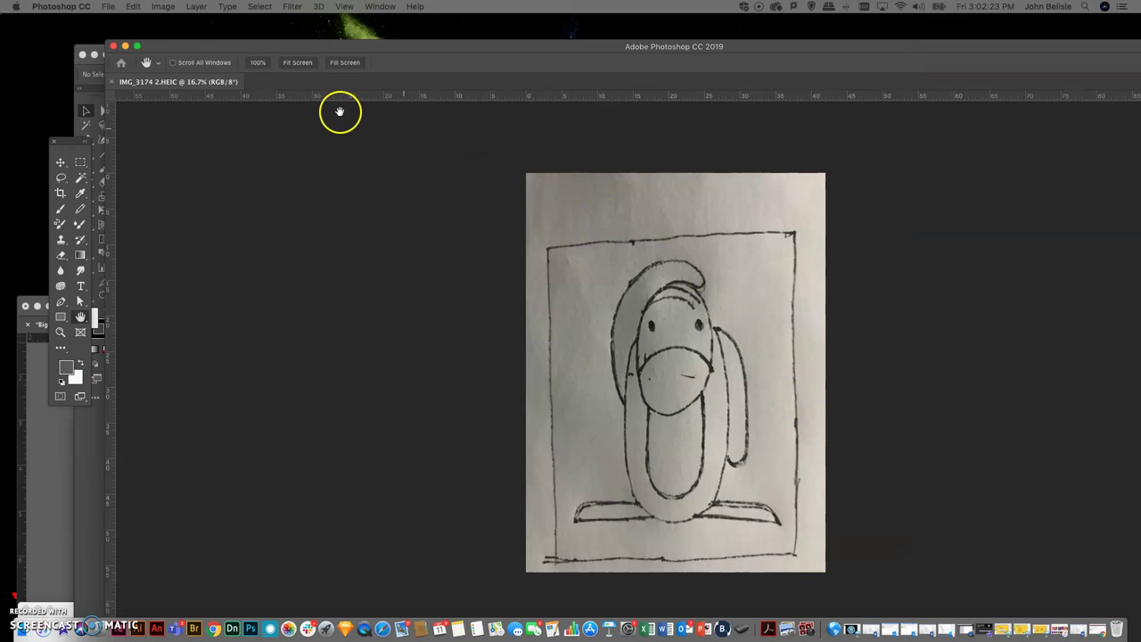
pyautogui.moveTo(224, 46); pyautogui.dragTo(1056, 436)
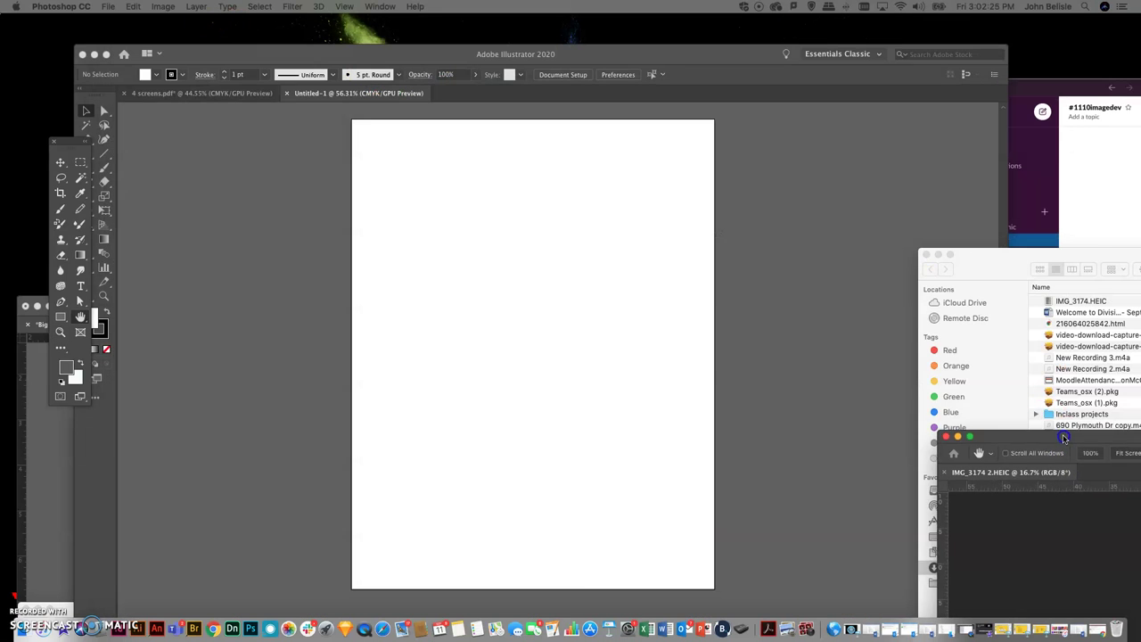
pyautogui.click(268, 211)
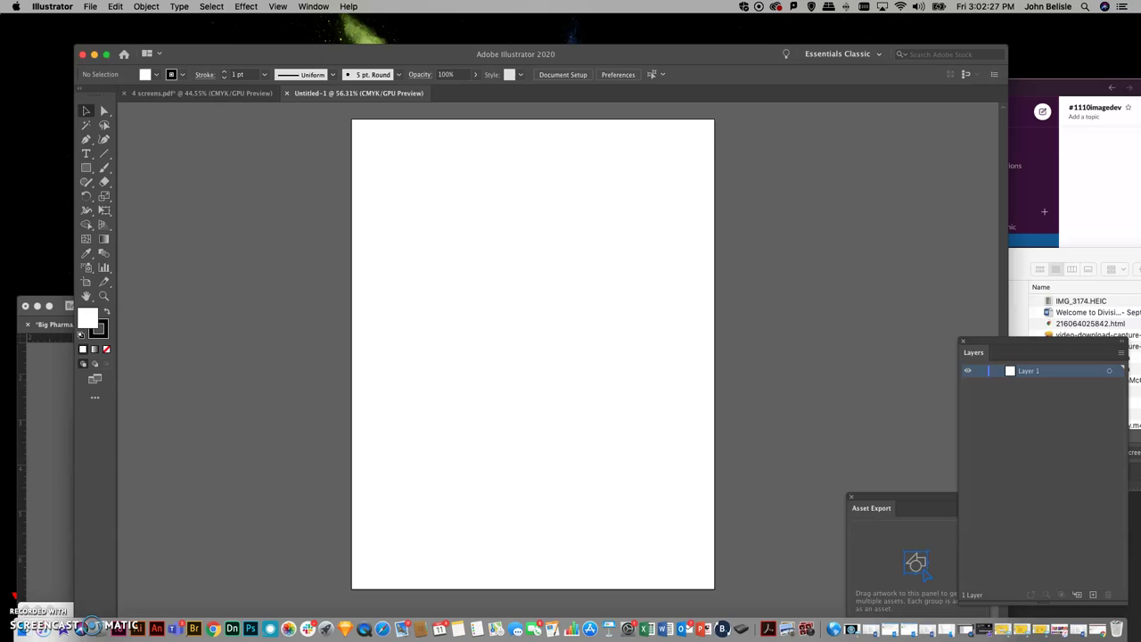
pyautogui.click(91, 7)
pyautogui.click(105, 182)
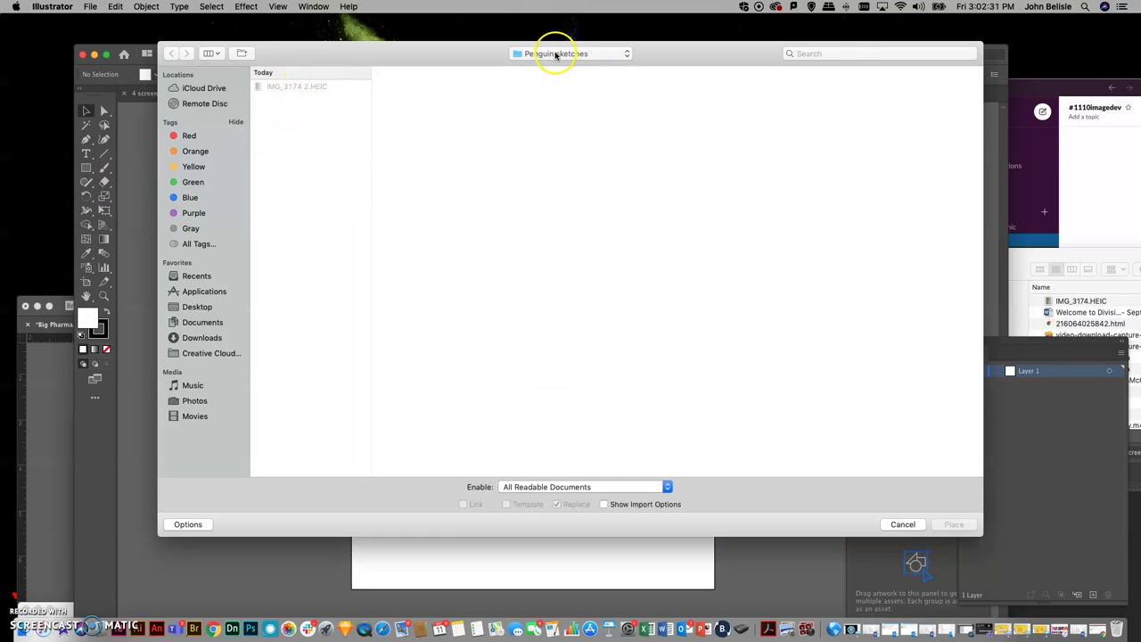
pyautogui.click(902, 524)
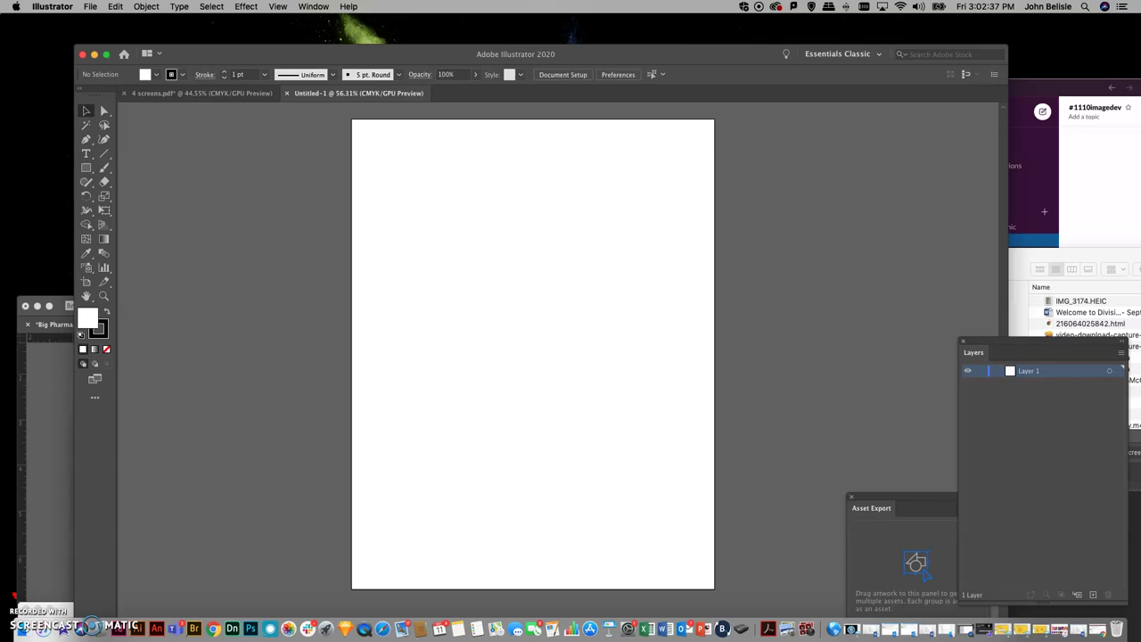
# Place IMG_3174 2.jpg into Illustrator as a linked image
pyautogui.press('super+Tab')
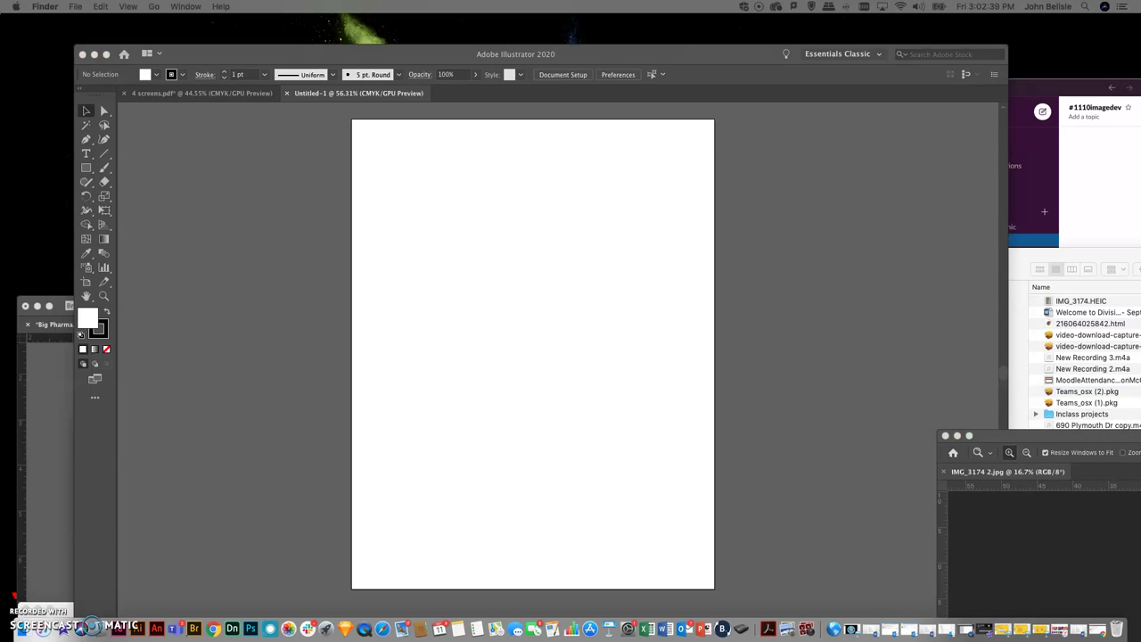
pyautogui.click(327, 257)
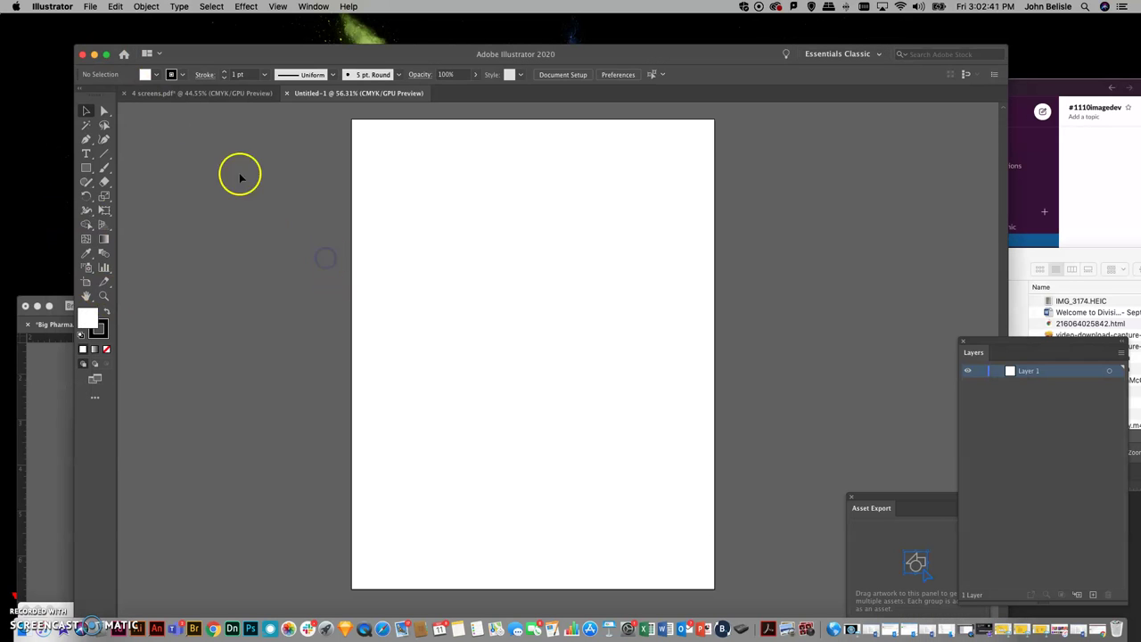
pyautogui.click(90, 6)
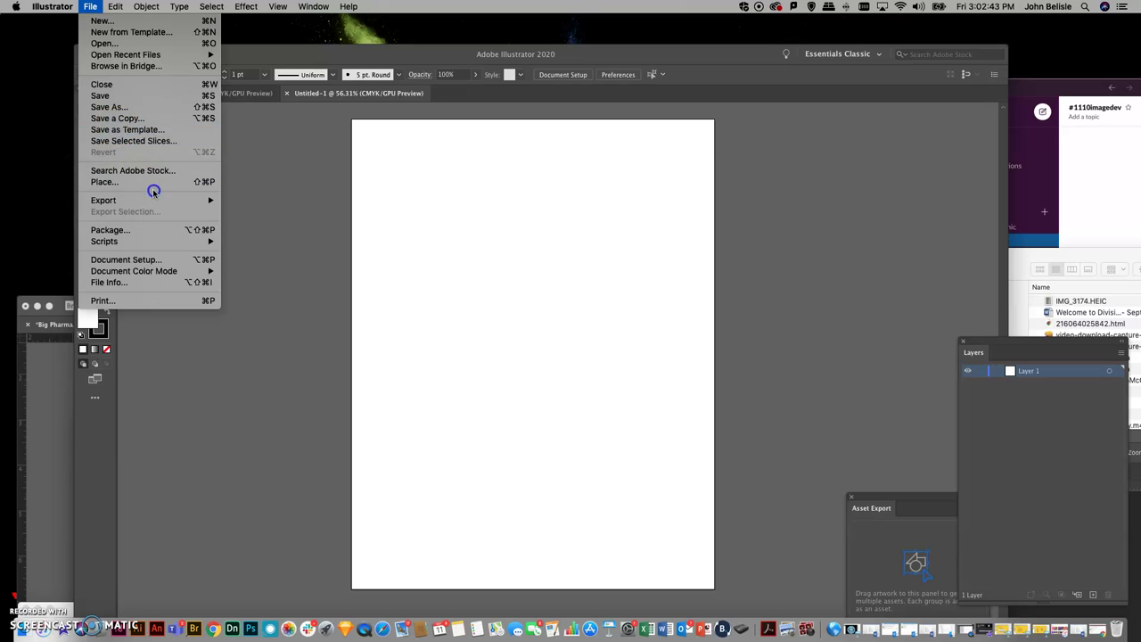
pyautogui.click(104, 182)
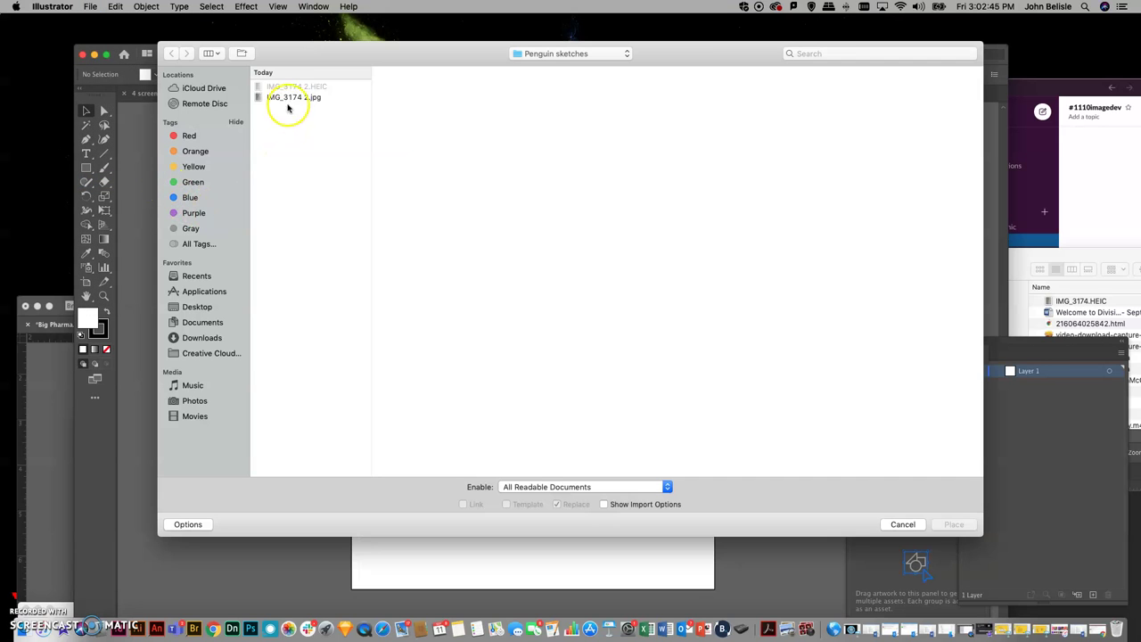
pyautogui.click(292, 97)
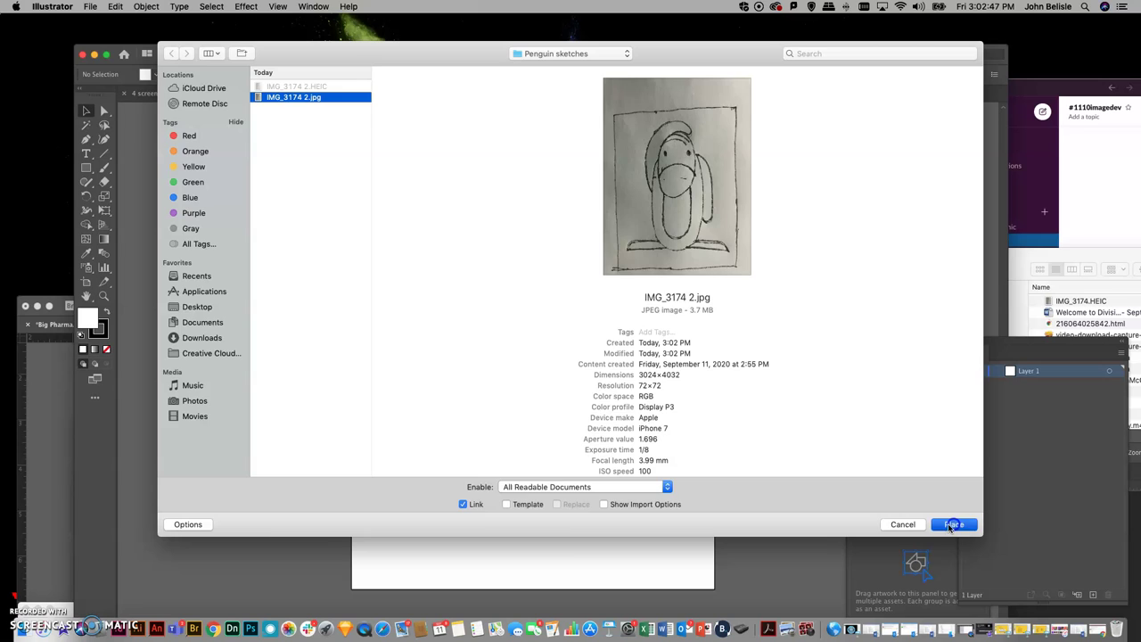
pyautogui.press('Return')
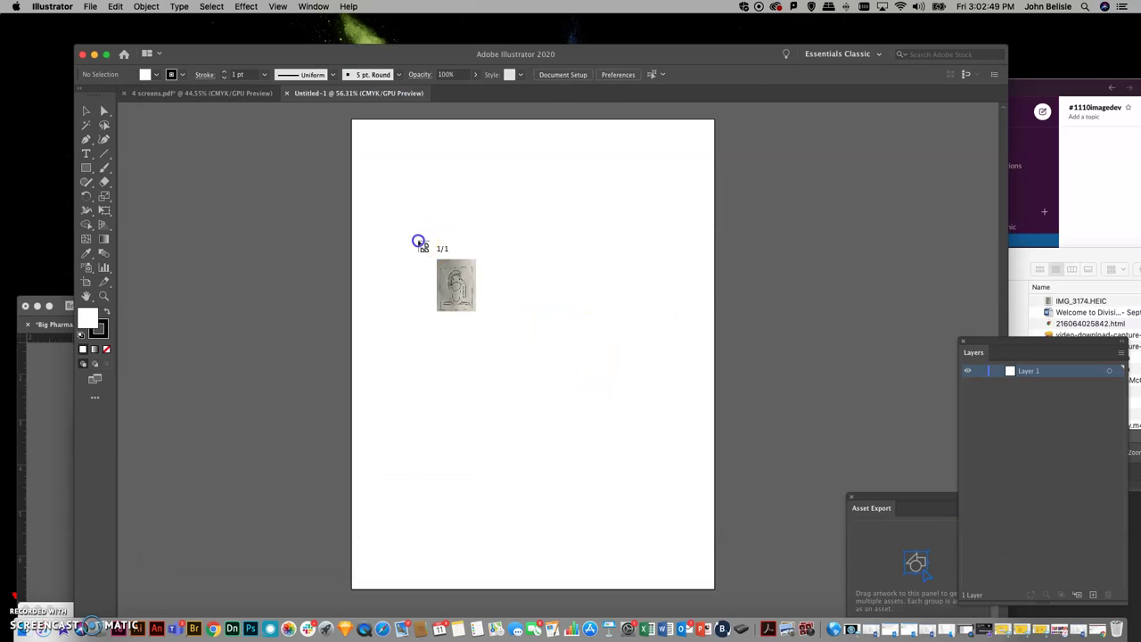
# Drop the penguin photo onto the page and scale it uniformly to 25%
pyautogui.click(418, 240)
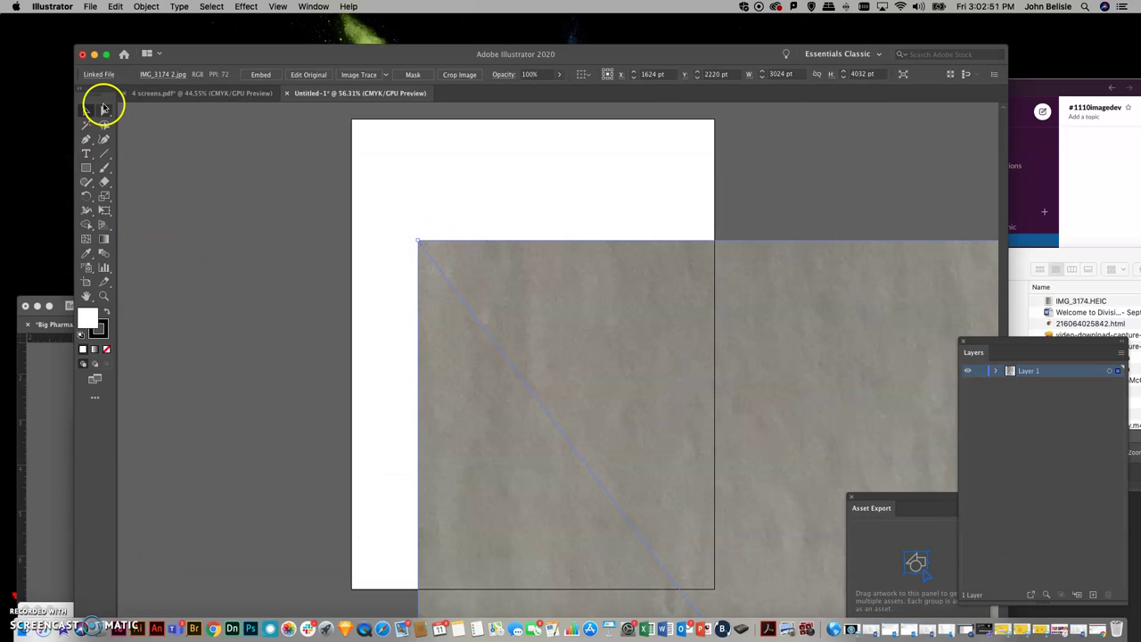
pyautogui.click(103, 110)
pyautogui.moveTo(710, 461); pyautogui.dragTo(492, 349)
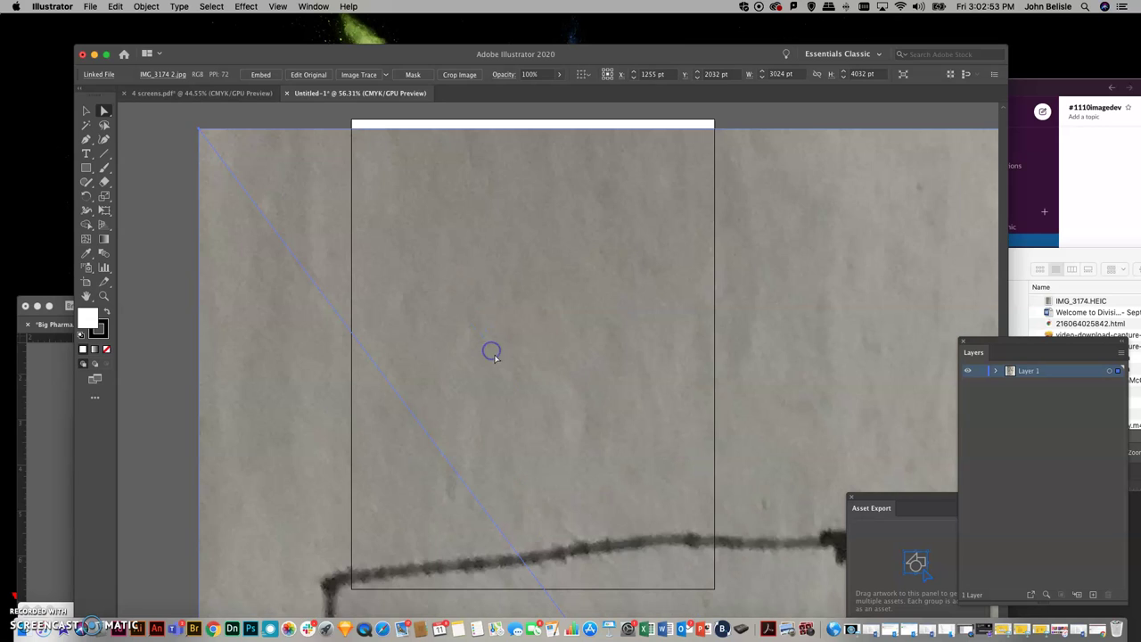
pyautogui.click(103, 197)
pyautogui.keyDown('alt'); pyautogui.click(446, 246); pyautogui.keyUp('alt')
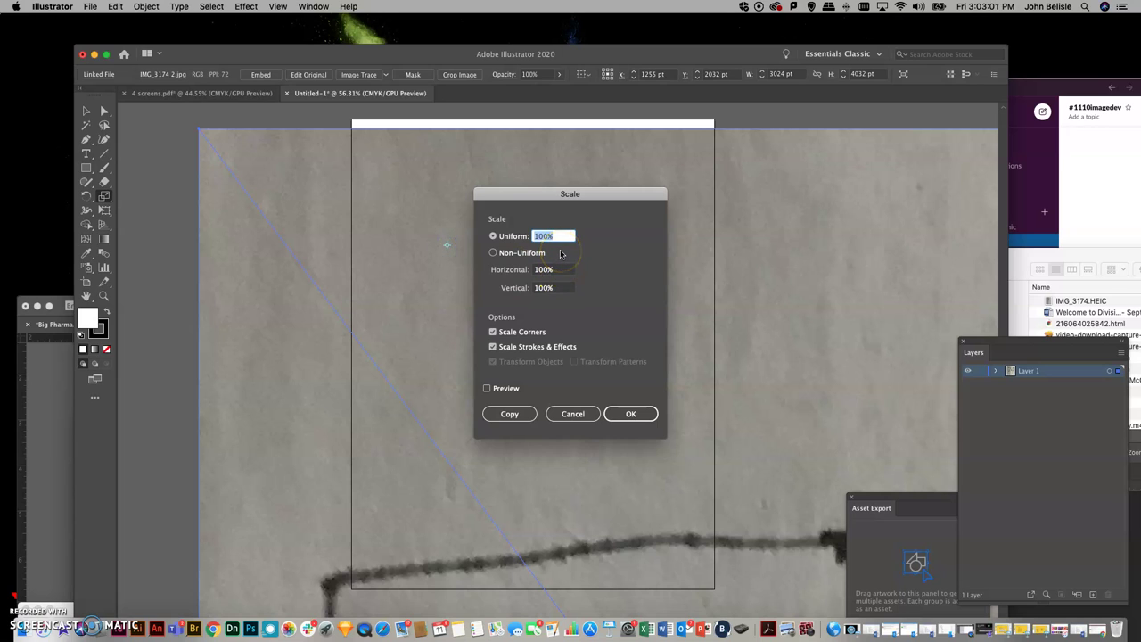
pyautogui.write('25')
pyautogui.press('Return')
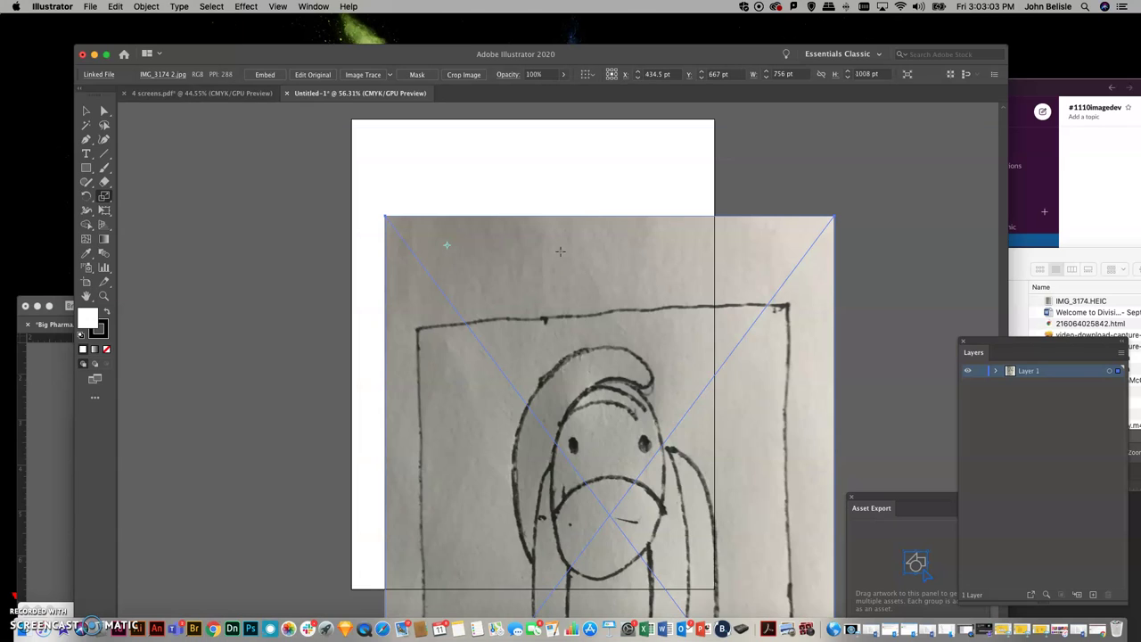
# Shrink the photo further by its corner and position it on the page's left side
pyautogui.click(83, 112)
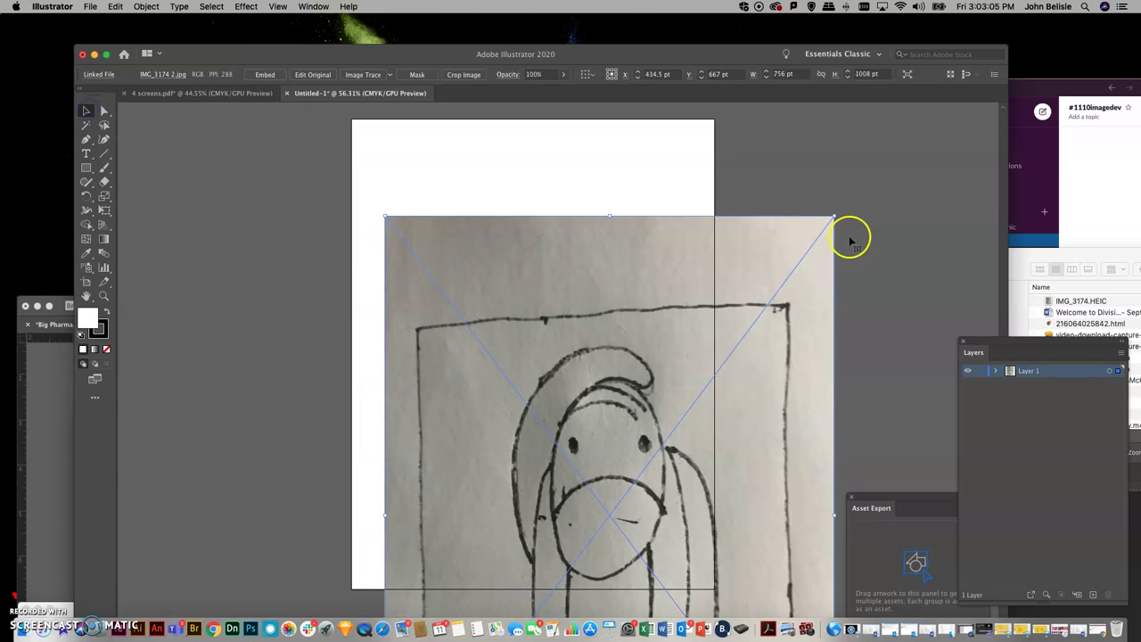
pyautogui.moveTo(830, 218); pyautogui.dragTo(597, 436)
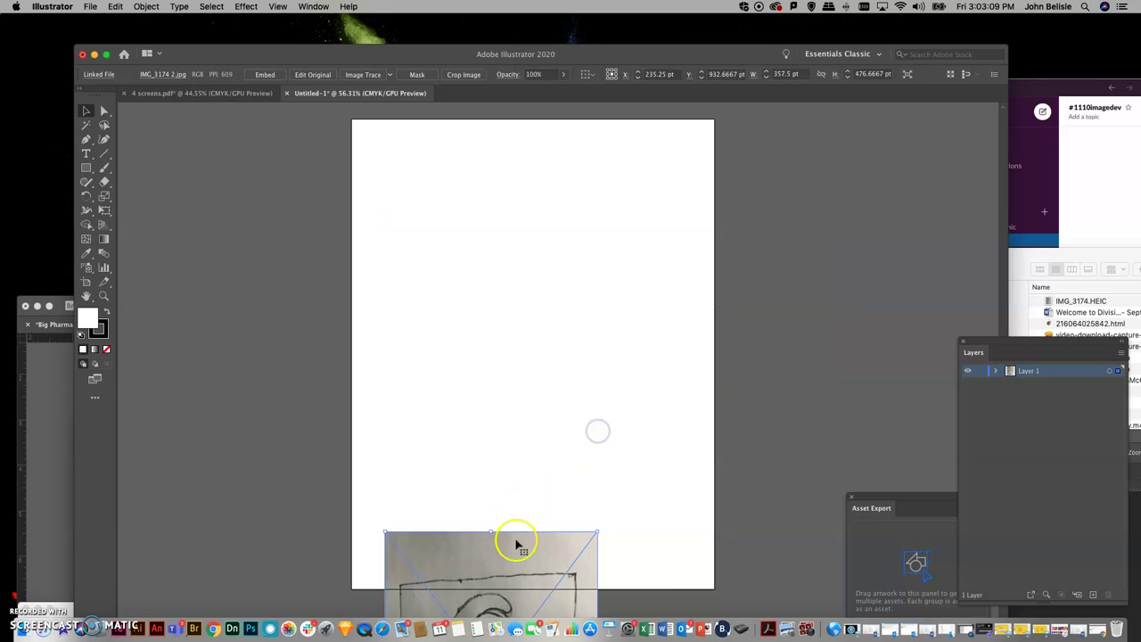
pyautogui.moveTo(517, 540); pyautogui.dragTo(504, 225)
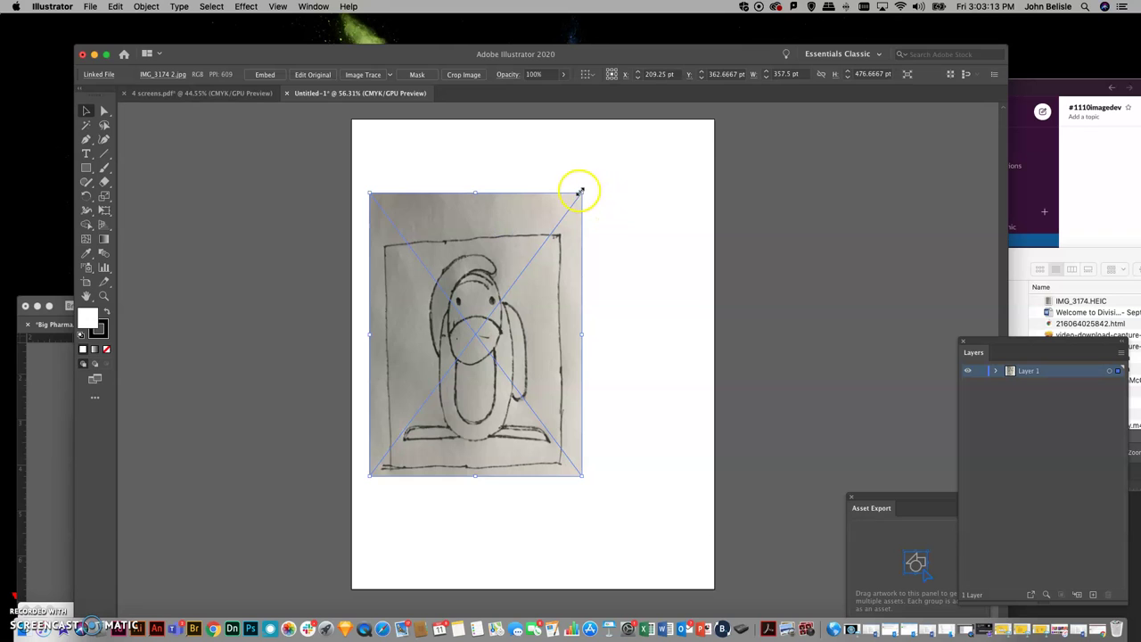
pyautogui.moveTo(581, 192); pyautogui.dragTo(467, 308)
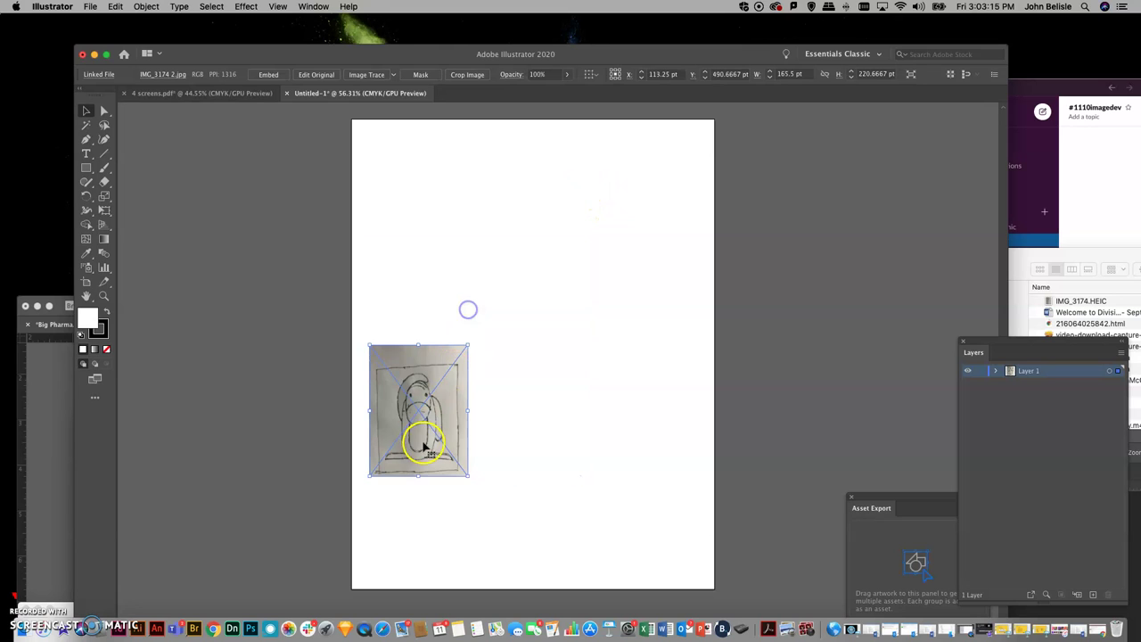
pyautogui.moveTo(421, 443); pyautogui.dragTo(416, 375)
# Duplicate the photo to the right to complete the row of three copies, then deselect
pyautogui.click(87, 112)
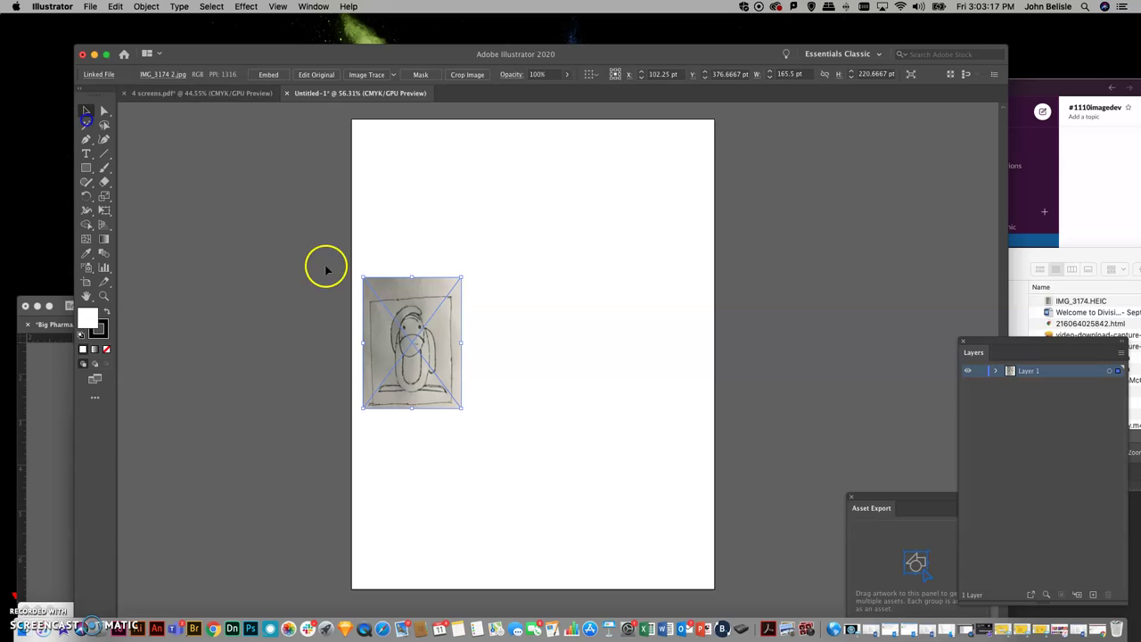
pyautogui.moveTo(392, 321); pyautogui.dragTo(613, 324)
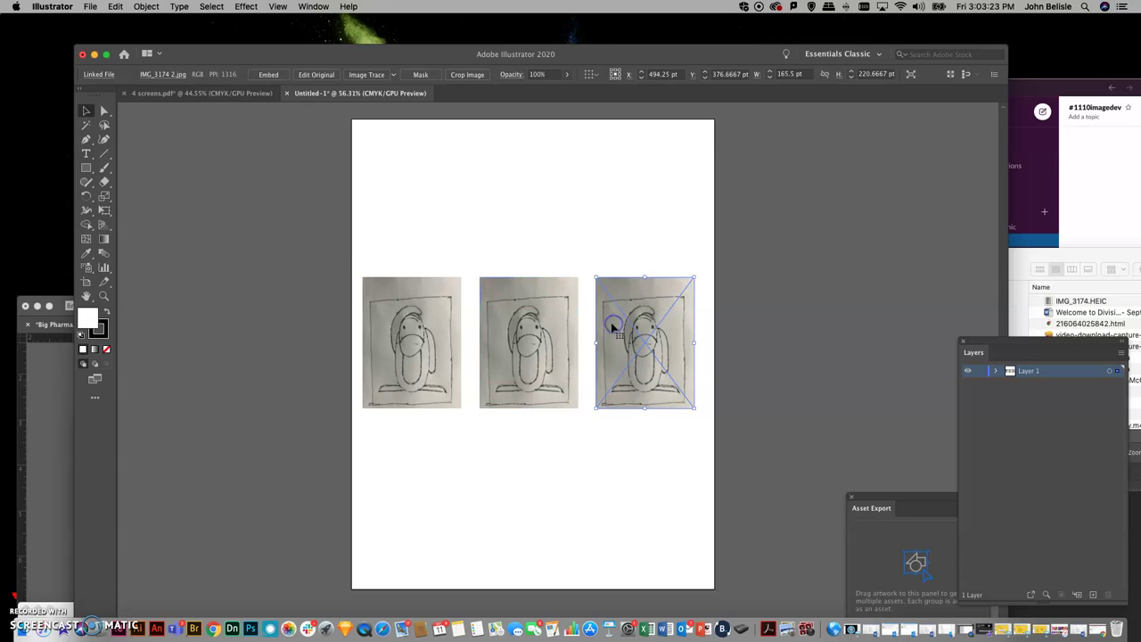
pyautogui.click(348, 235)
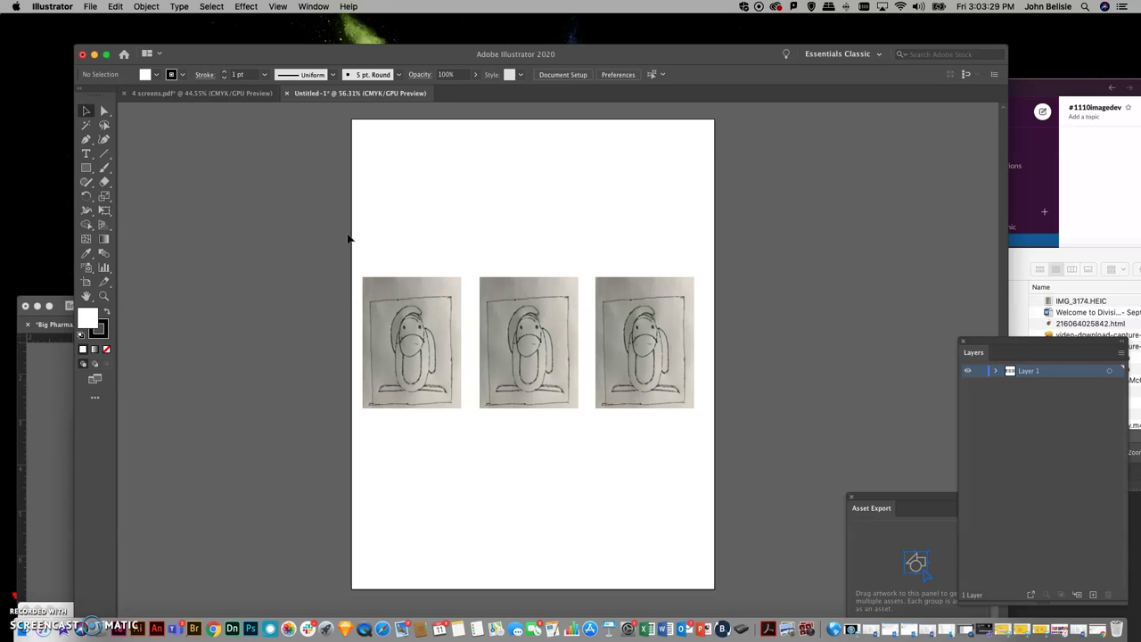
# Save the layout as 'Penguin final sketches.ai' in Penguin sketches with Illustrator 2020 options
pyautogui.click(90, 6)
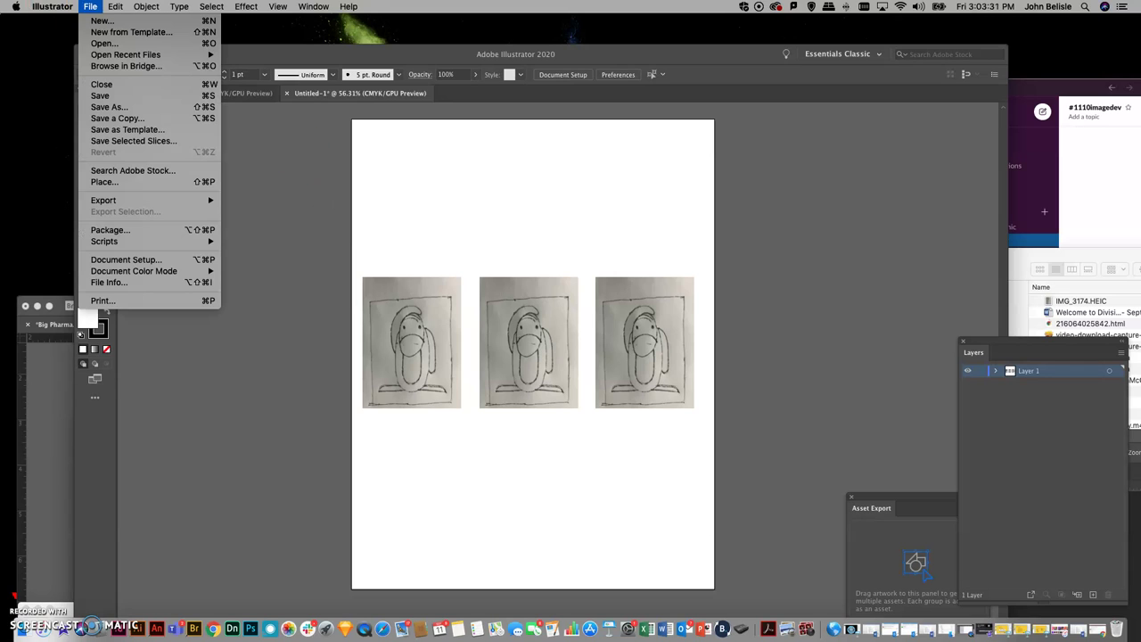
pyautogui.click(116, 106)
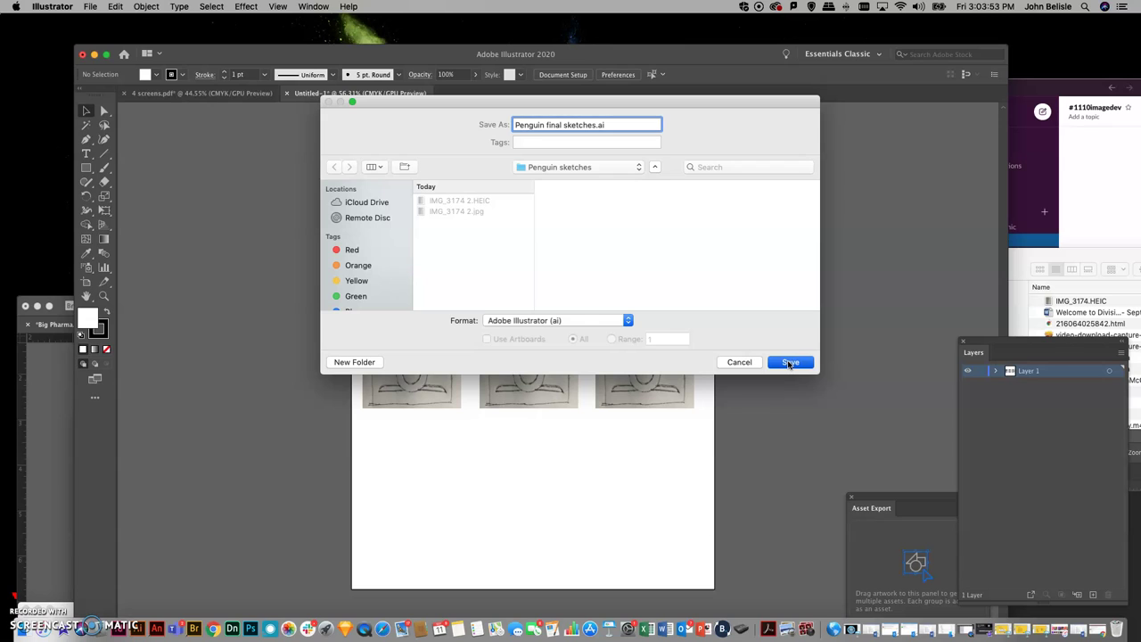
pyautogui.click(789, 362)
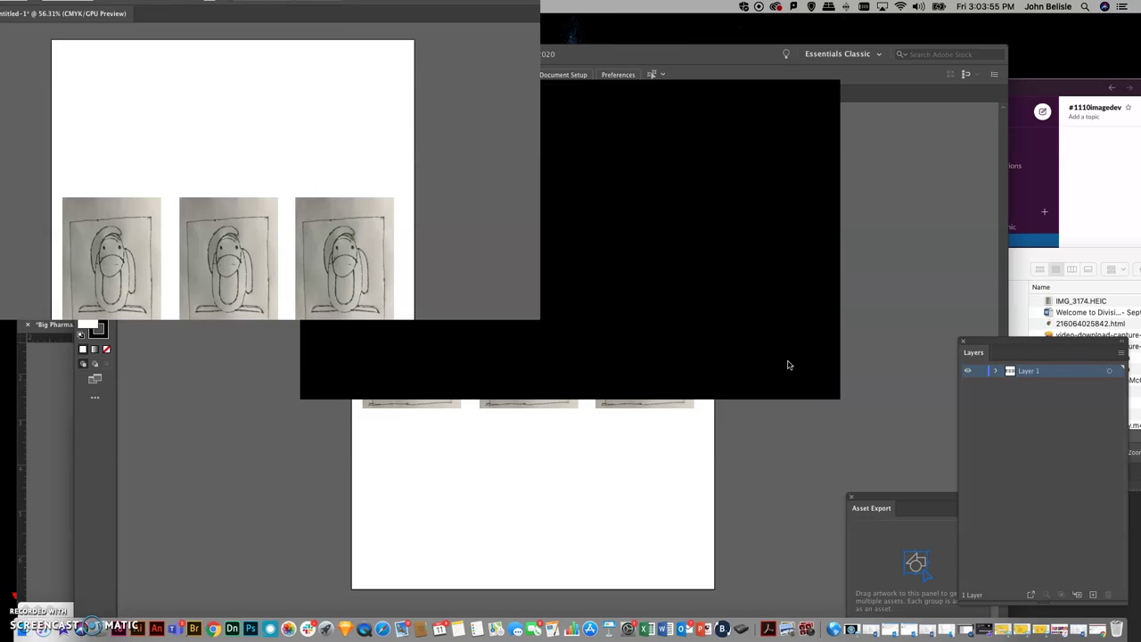
pyautogui.click(702, 499)
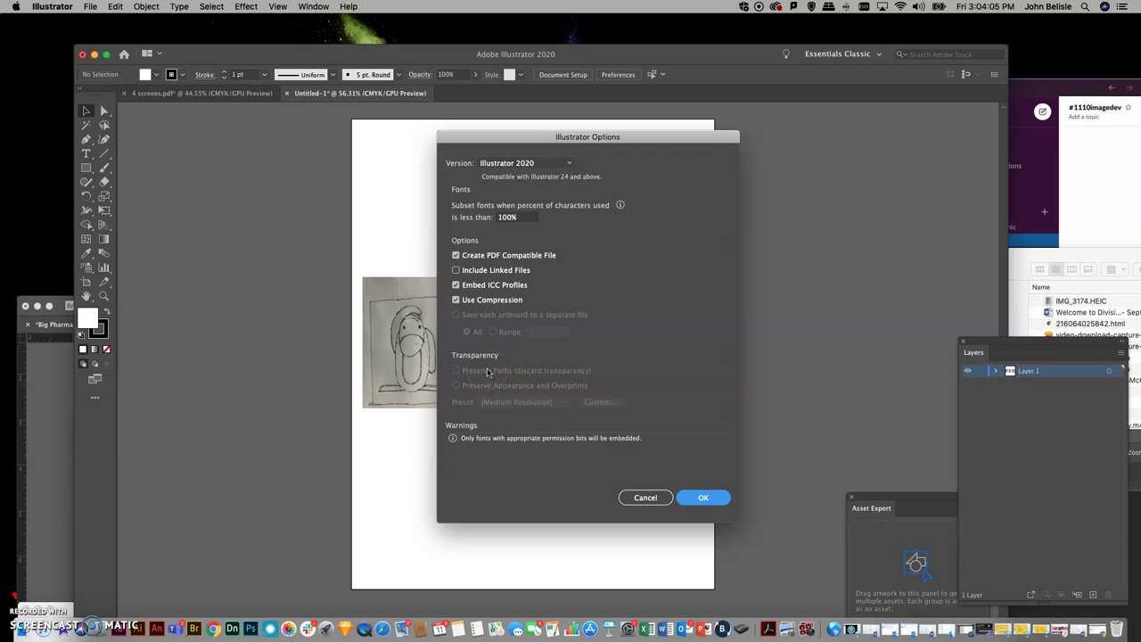
pyautogui.press('Return')
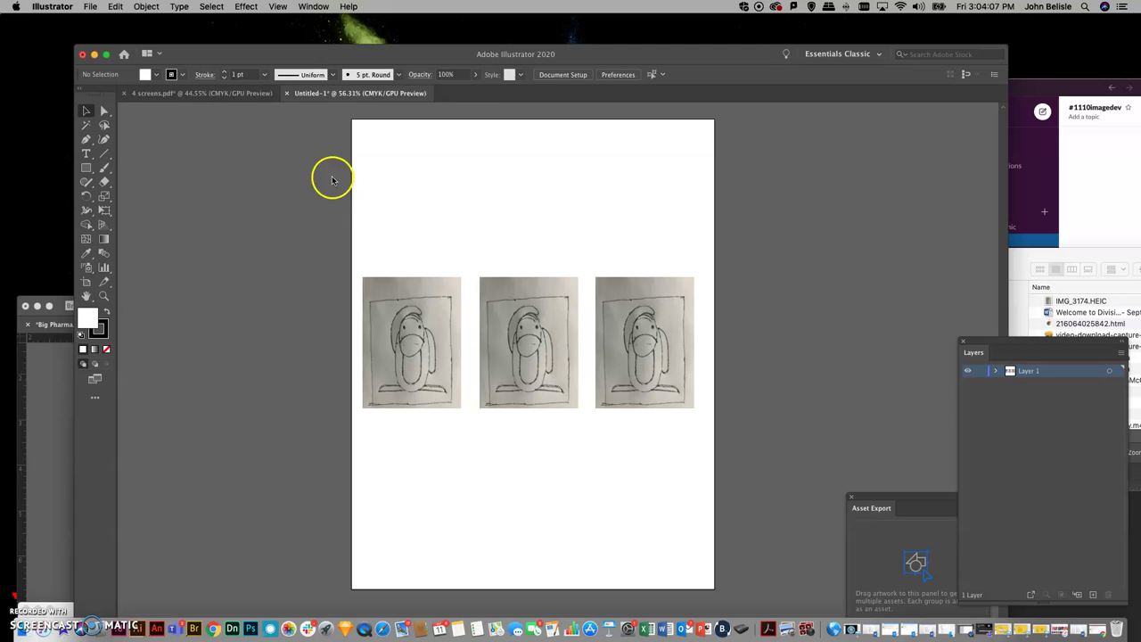
# Dismiss the 'still being saved' alerts from early Save As attempts until saving completes
pyautogui.click(90, 7)
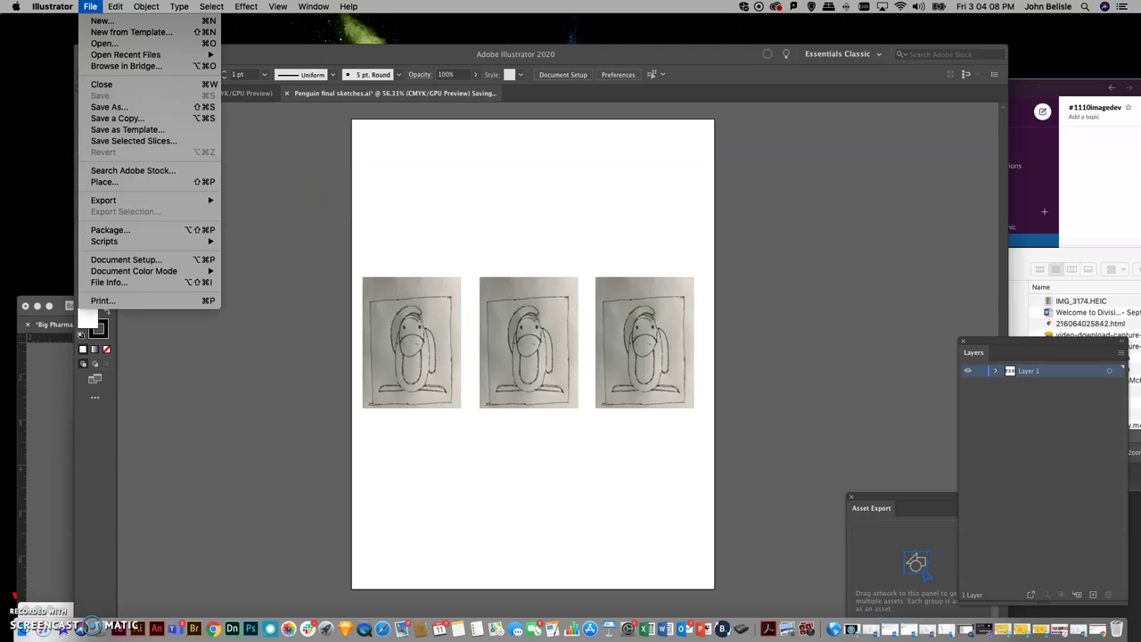
pyautogui.click(127, 107)
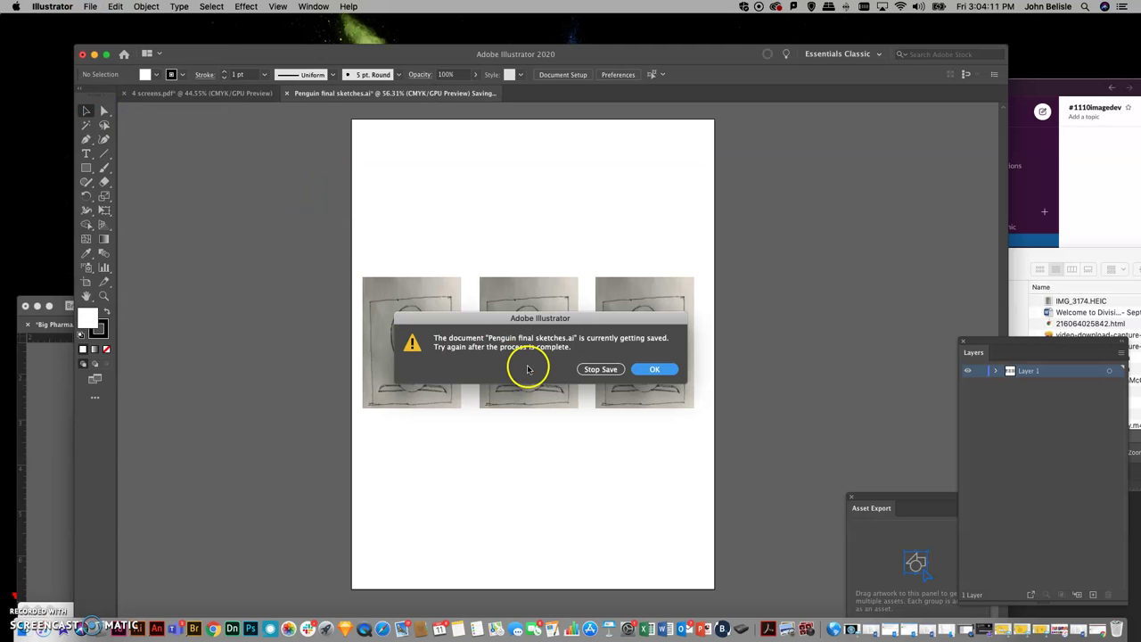
pyautogui.click(607, 373)
pyautogui.click(653, 369)
pyautogui.click(90, 7)
pyautogui.click(129, 107)
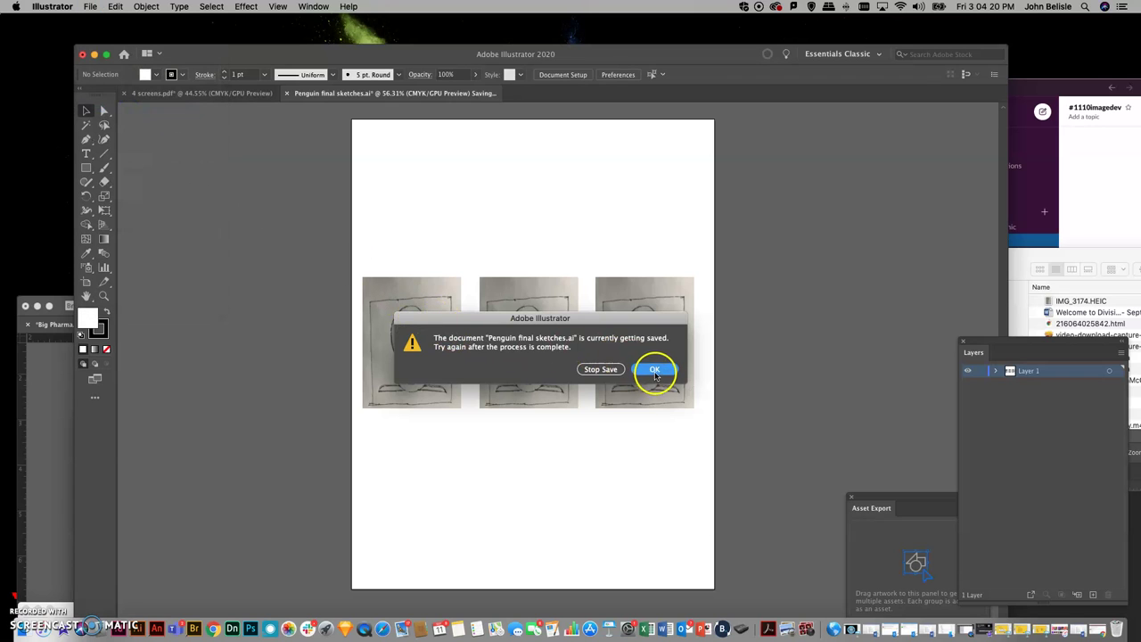
pyautogui.click(654, 369)
pyautogui.moveTo(241, 54); pyautogui.dragTo(231, 43)
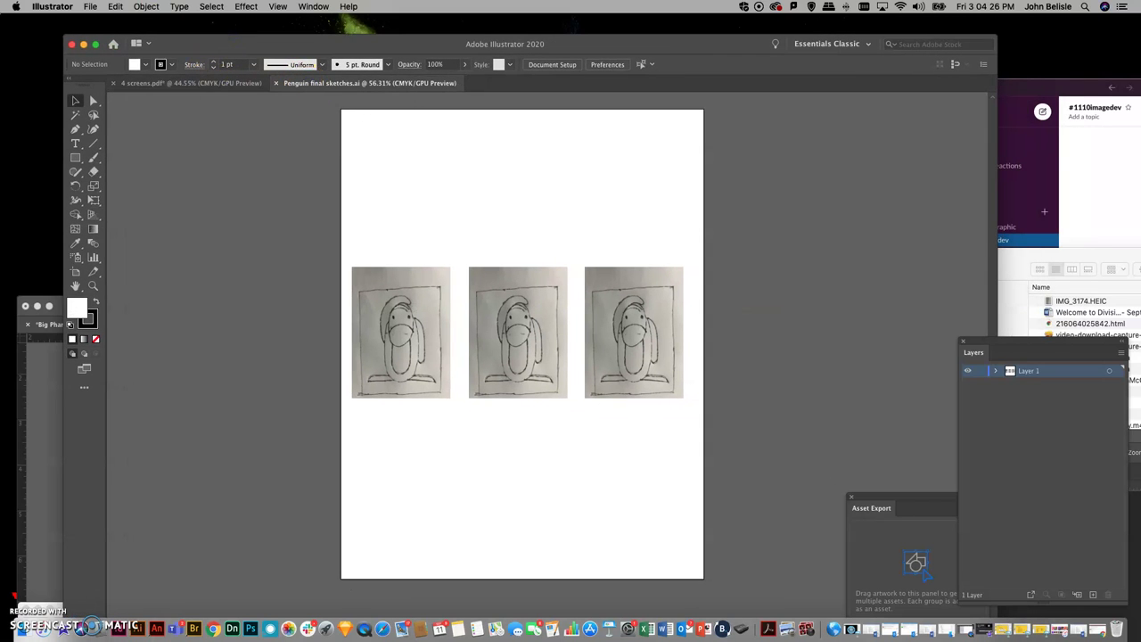
# Save the layout as Penguin final sketches.pdf in Adobe PDF format
pyautogui.click(90, 6)
pyautogui.click(116, 105)
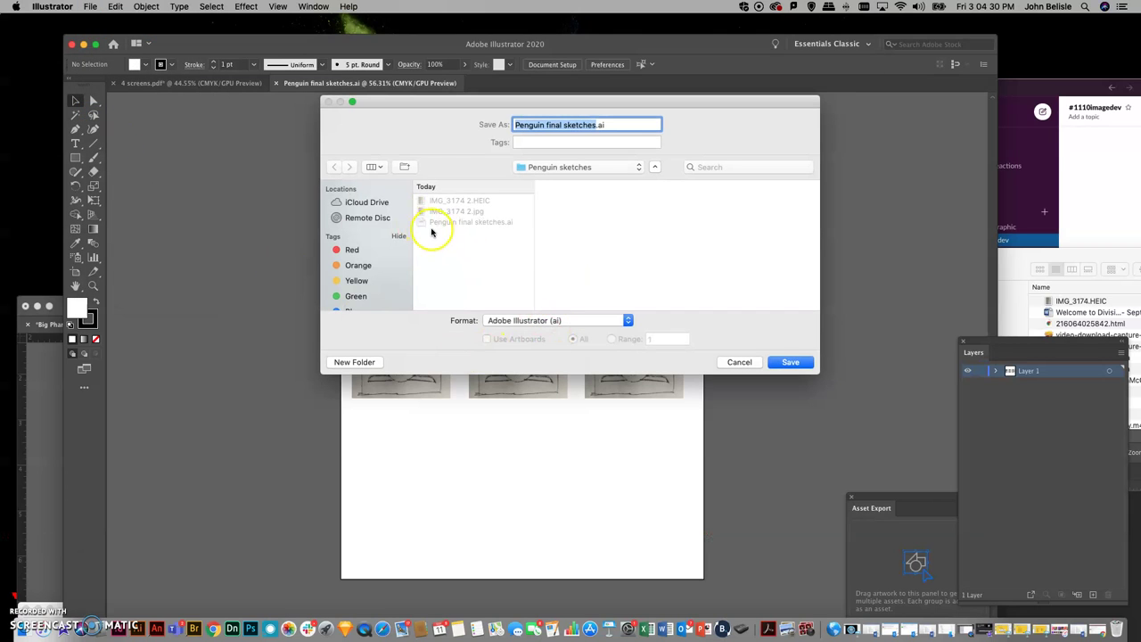
pyautogui.click(513, 323)
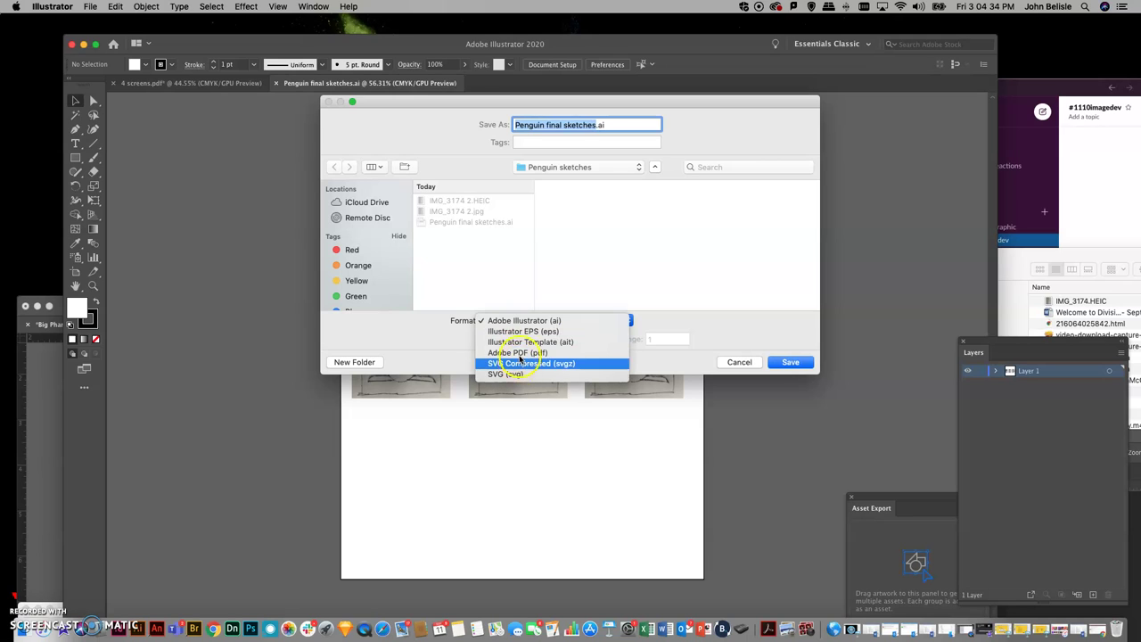
pyautogui.click(517, 353)
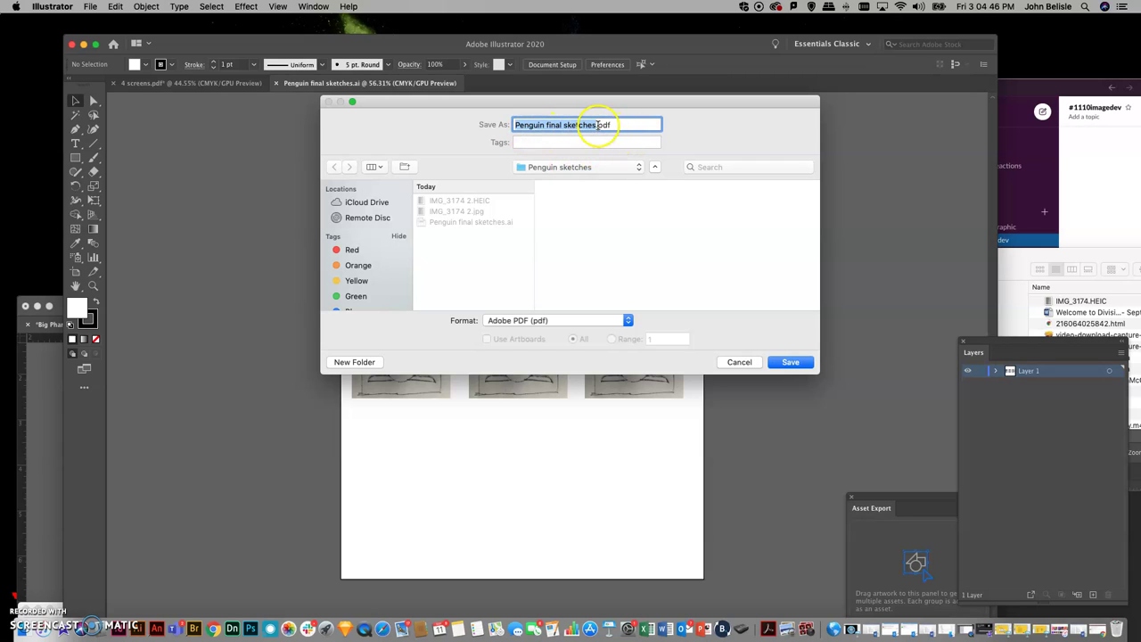
pyautogui.click(602, 124)
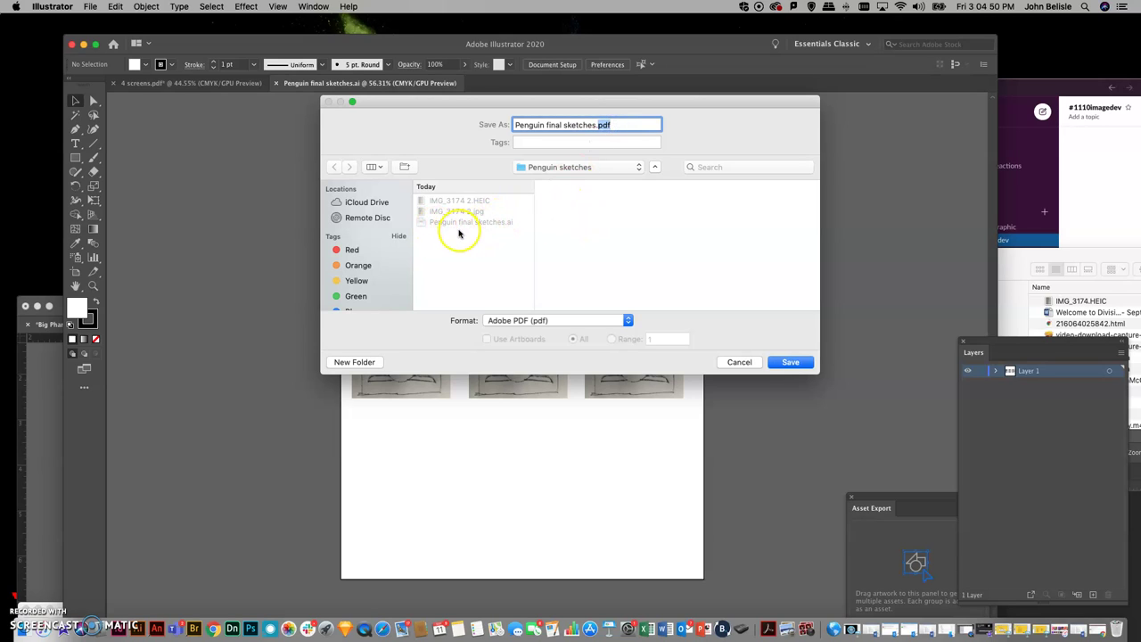
pyautogui.click(789, 362)
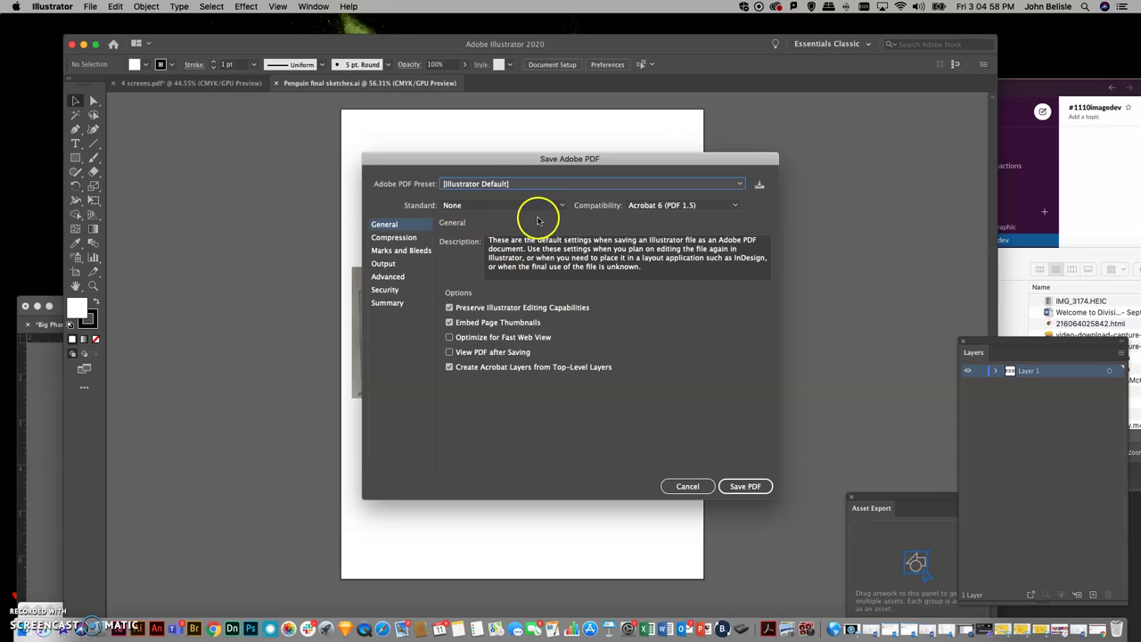
# Save the PDF with the [Smallest File Size] preset and accept the editing-capabilities warning
pyautogui.click(494, 186)
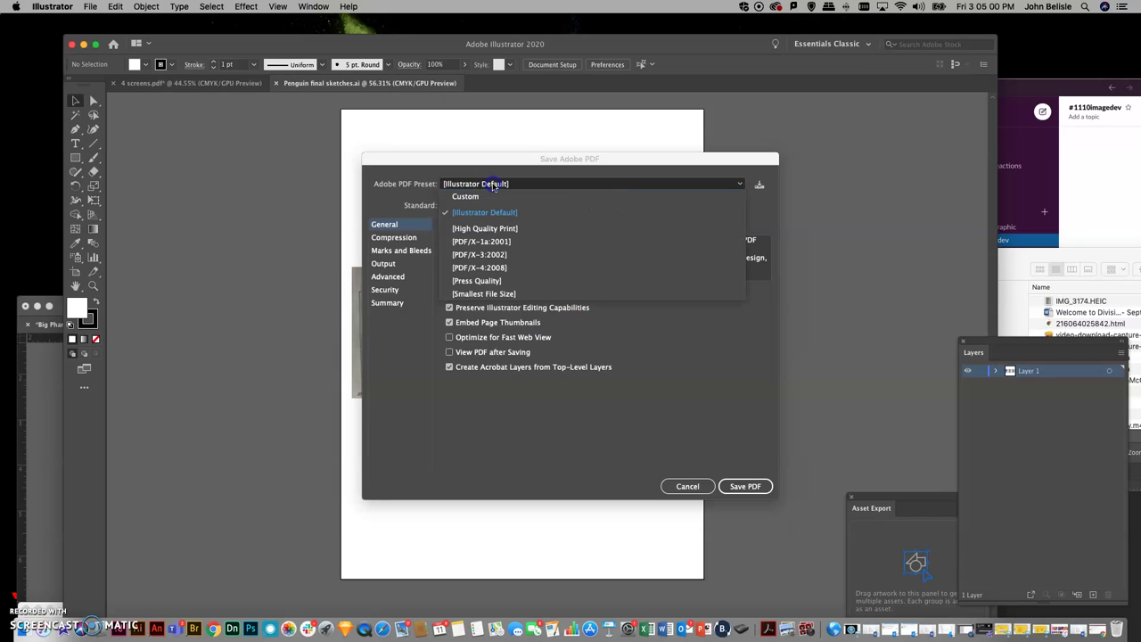
pyautogui.click(473, 295)
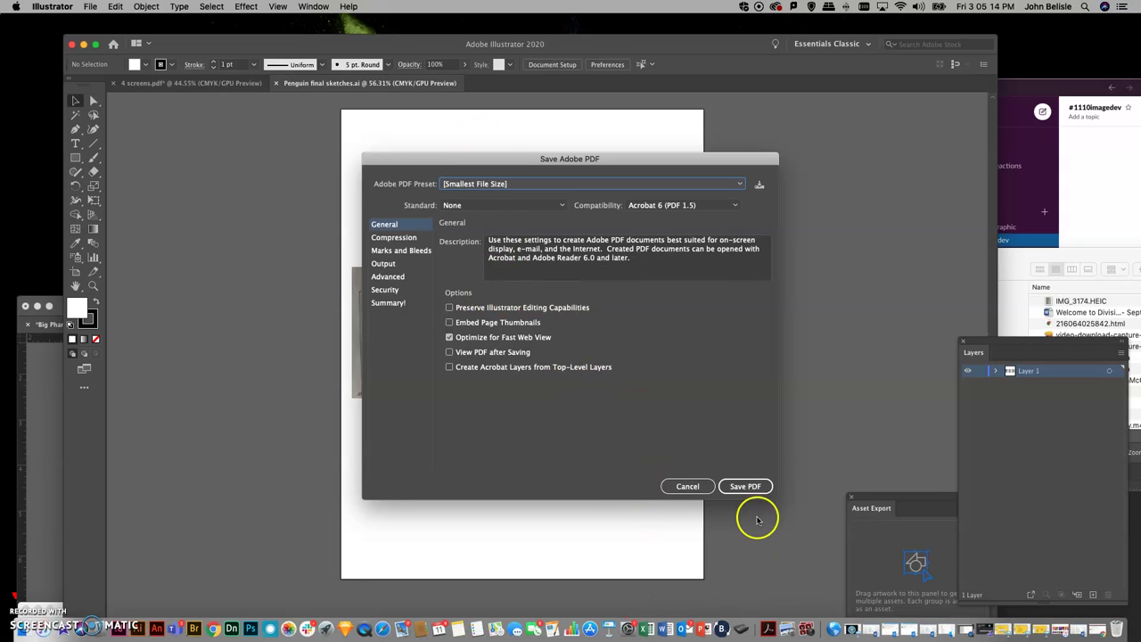
pyautogui.click(745, 485)
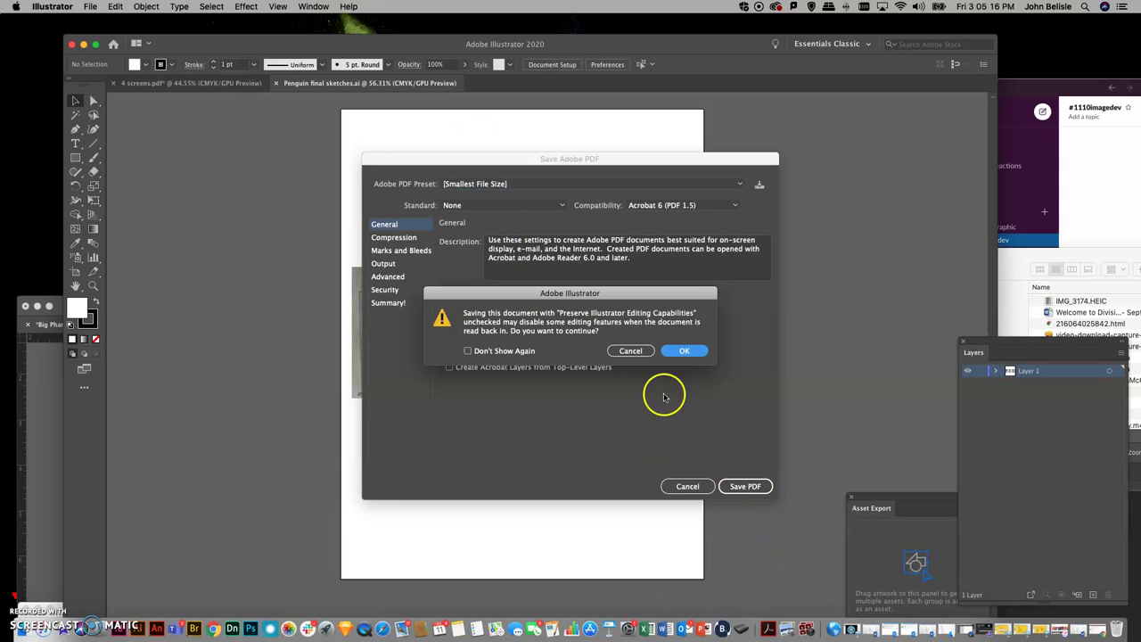
pyautogui.click(682, 350)
pyautogui.click(746, 488)
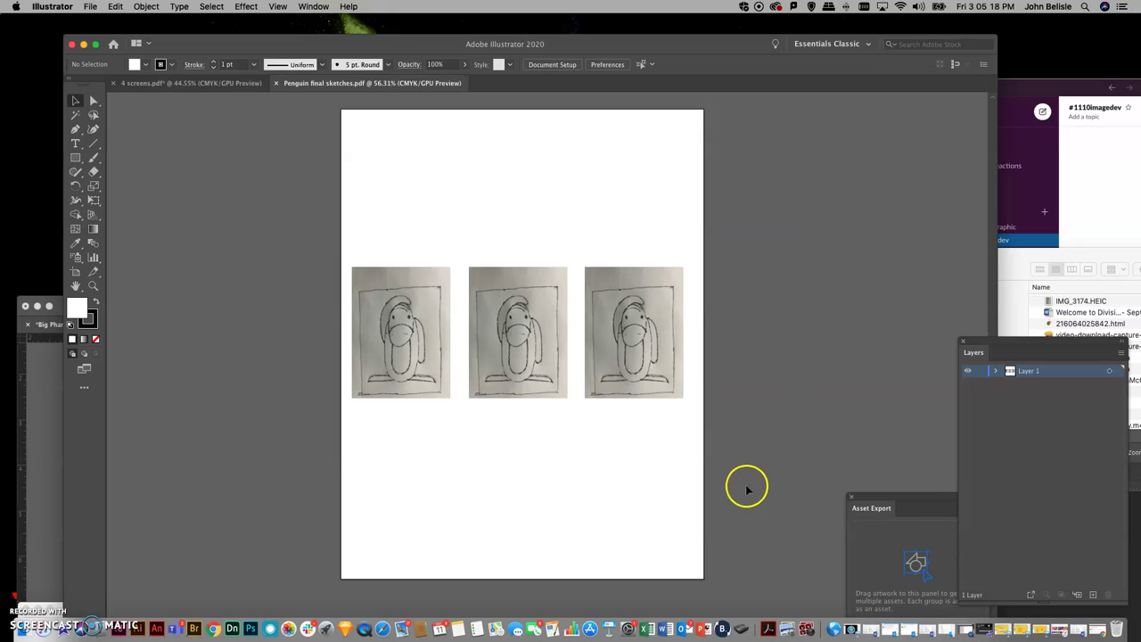
pyautogui.moveTo(288, 42); pyautogui.dragTo(311, 39)
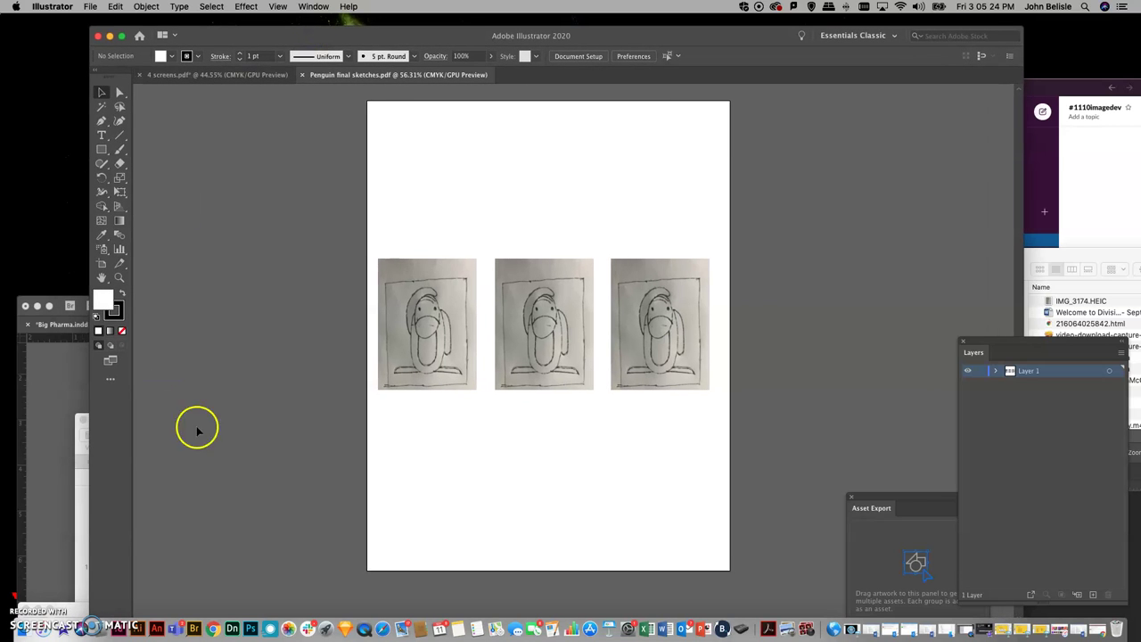